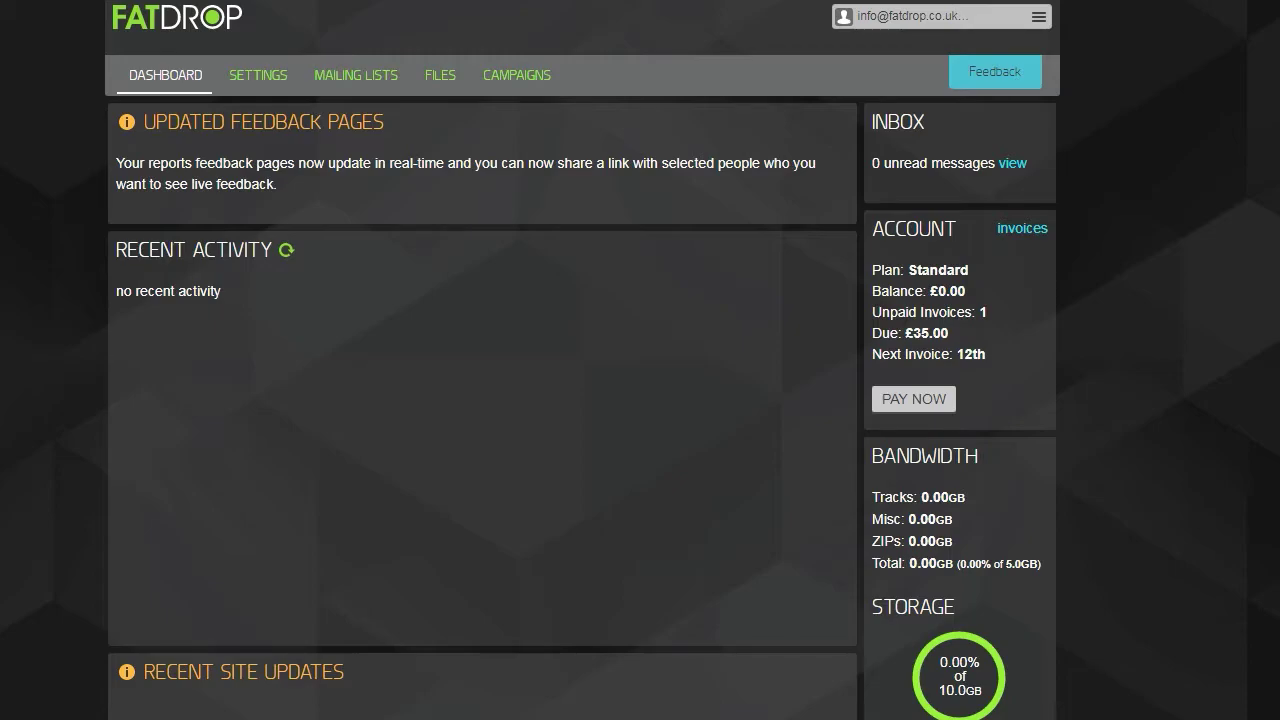
- Show the Templates list, with Opt in and Template 1, in the account settings
left_click(251, 88)
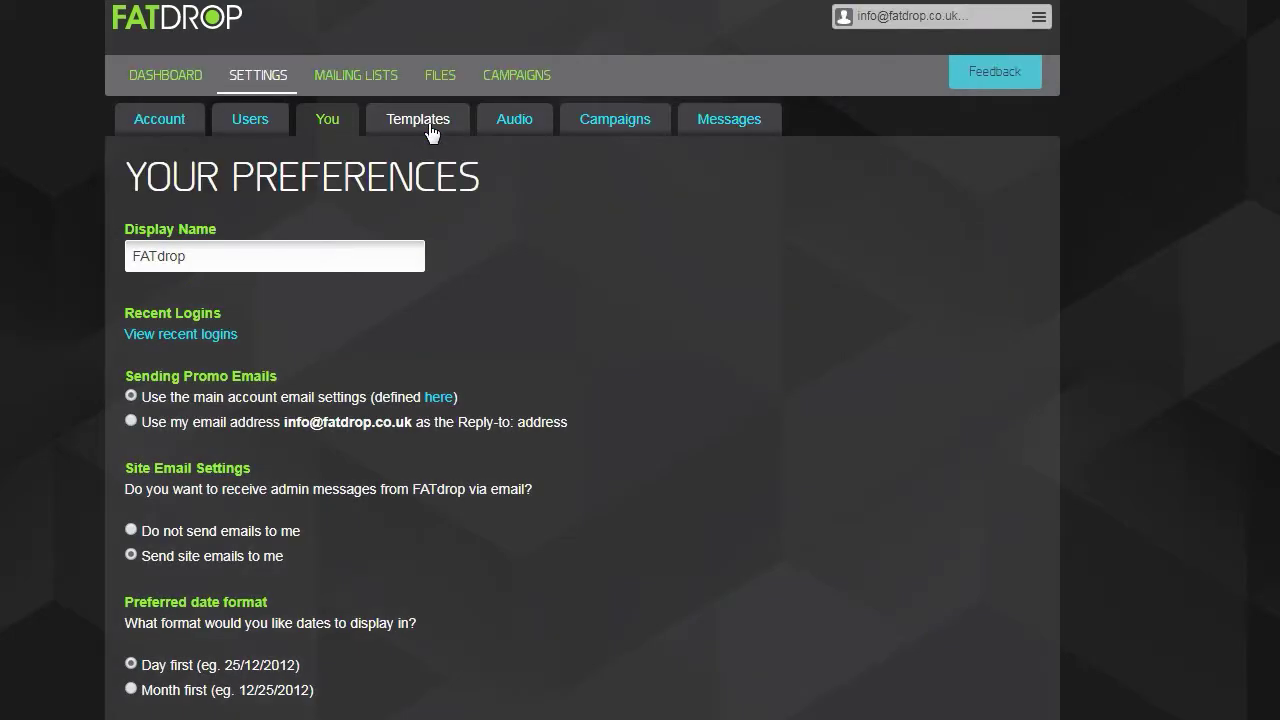
left_click(431, 133)
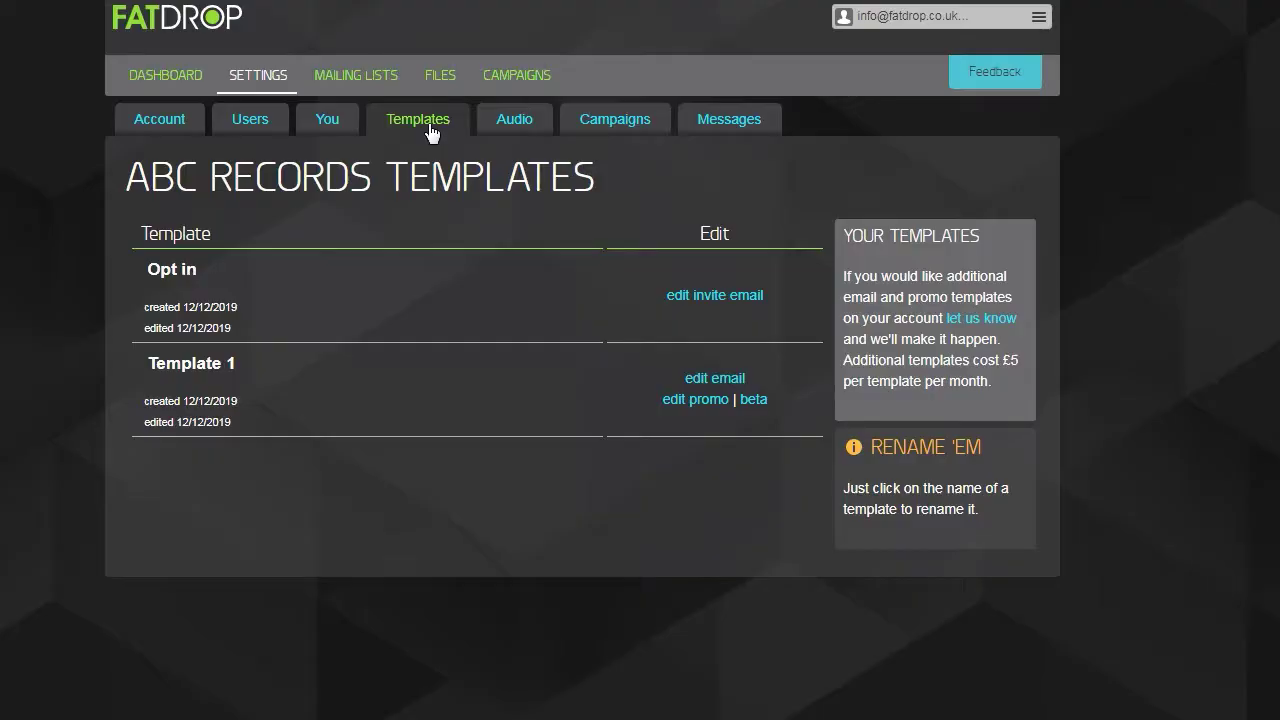
left_click(711, 404)
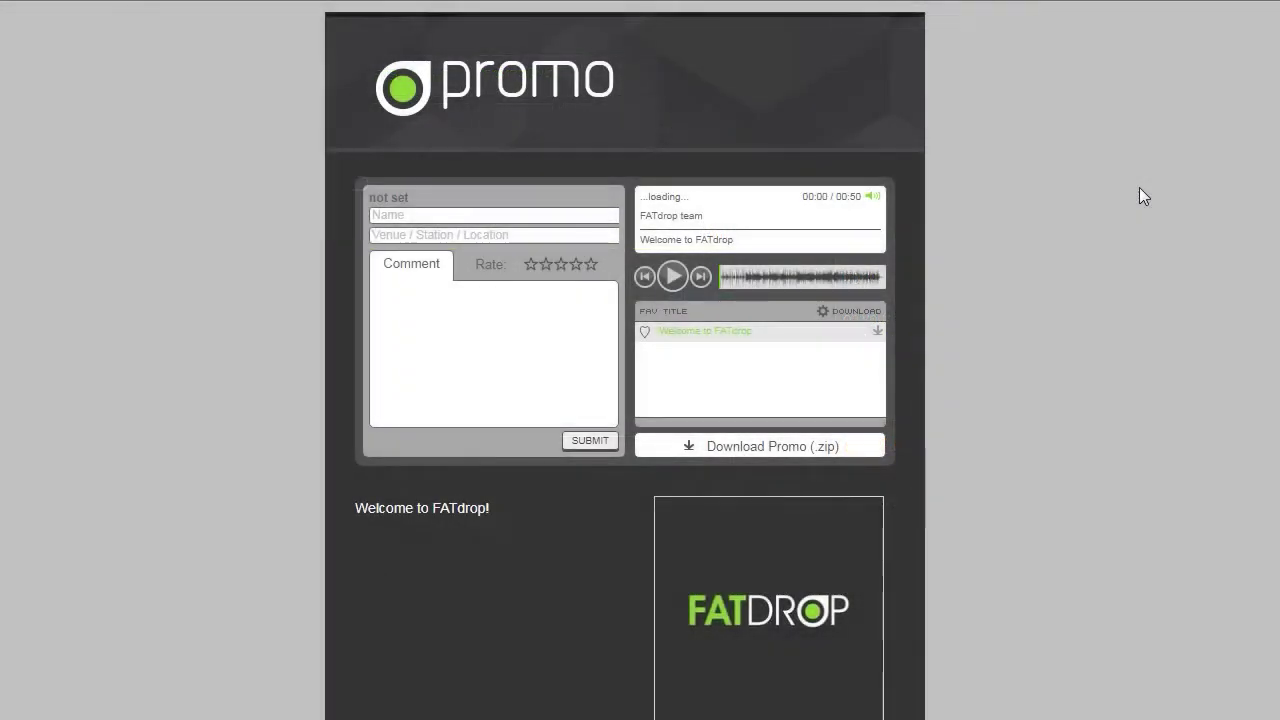
scroll(637, 638, "down", 3)
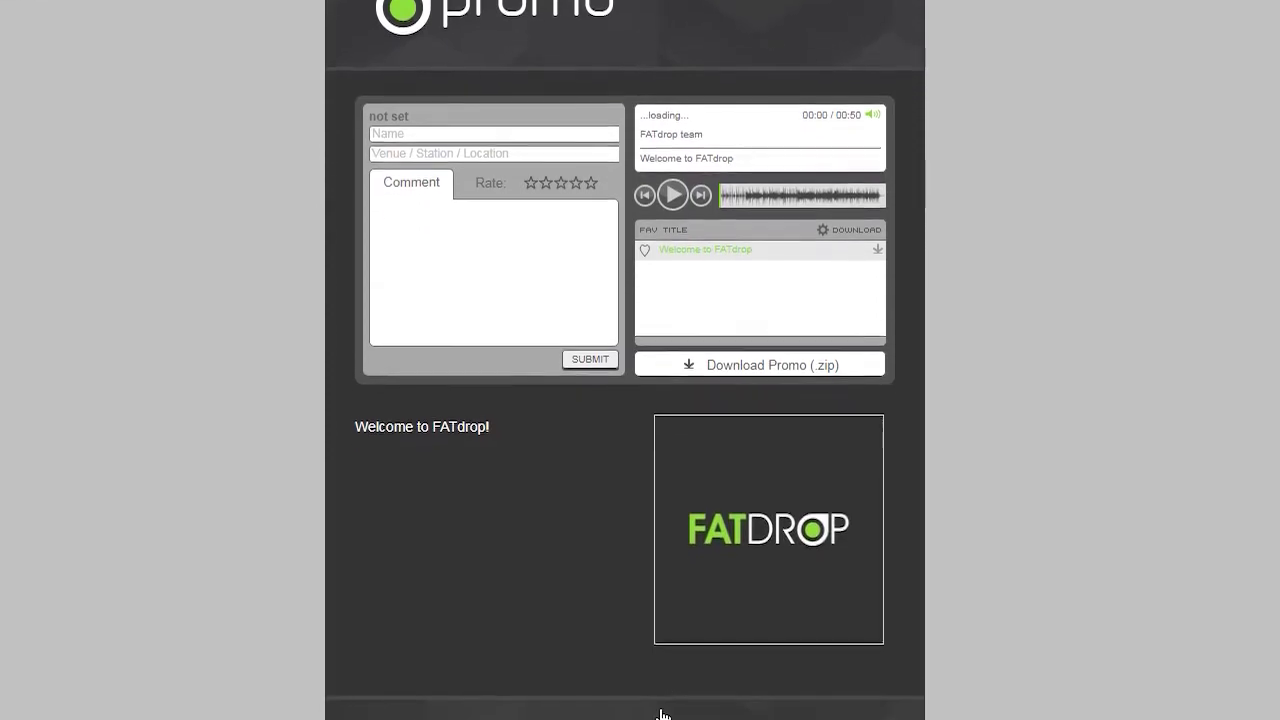
scroll(654, 643, "up", 2)
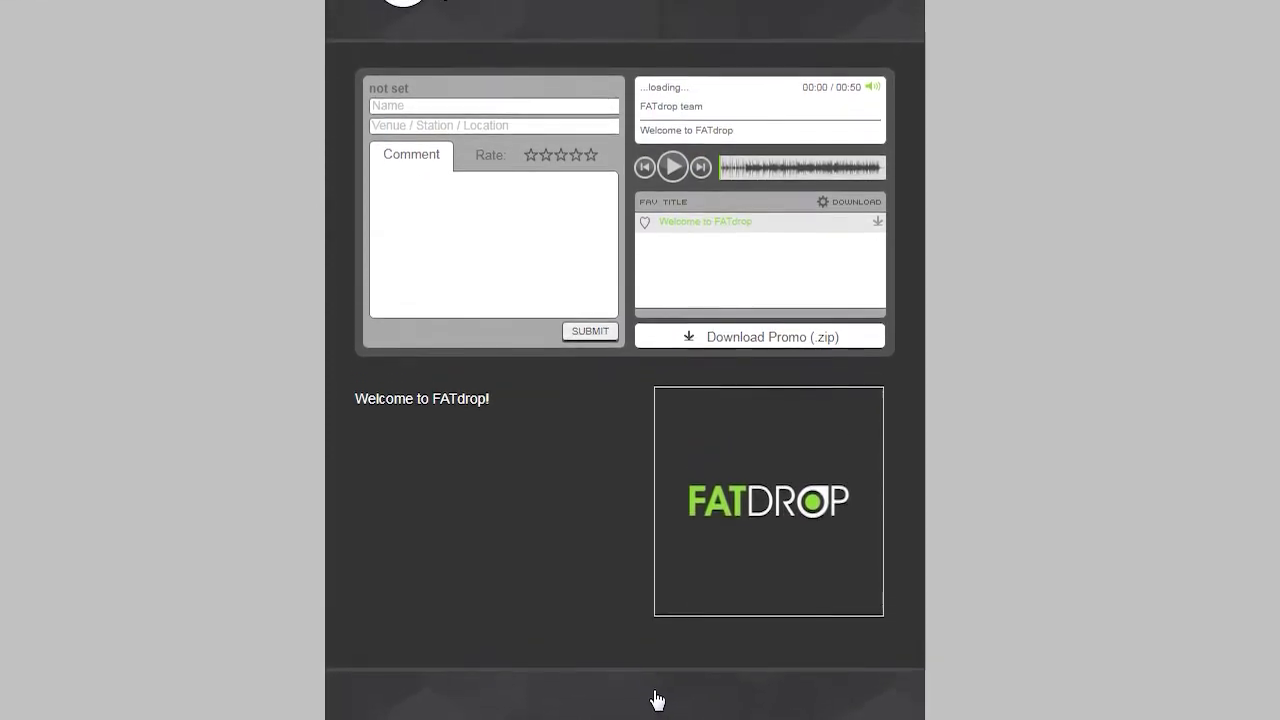
scroll(509, 540, "up", 1)
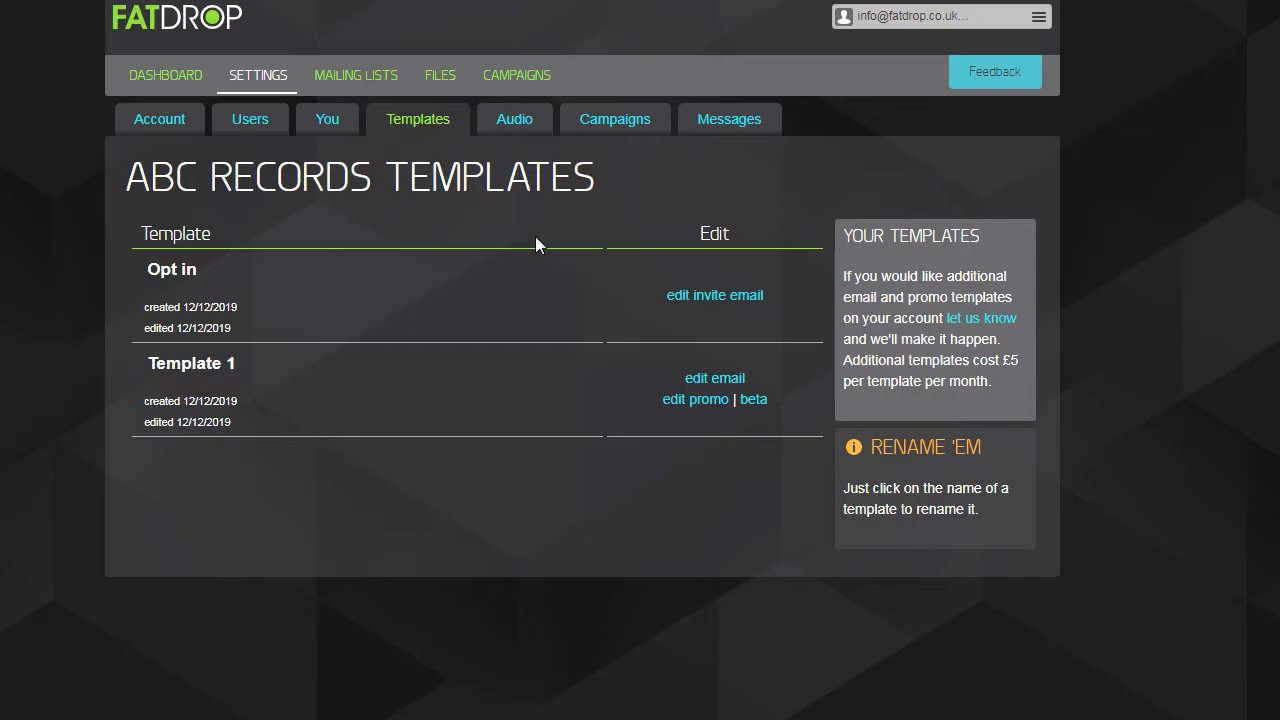
- Open Template 1's promo in the Edit Template editor
left_click(716, 400)
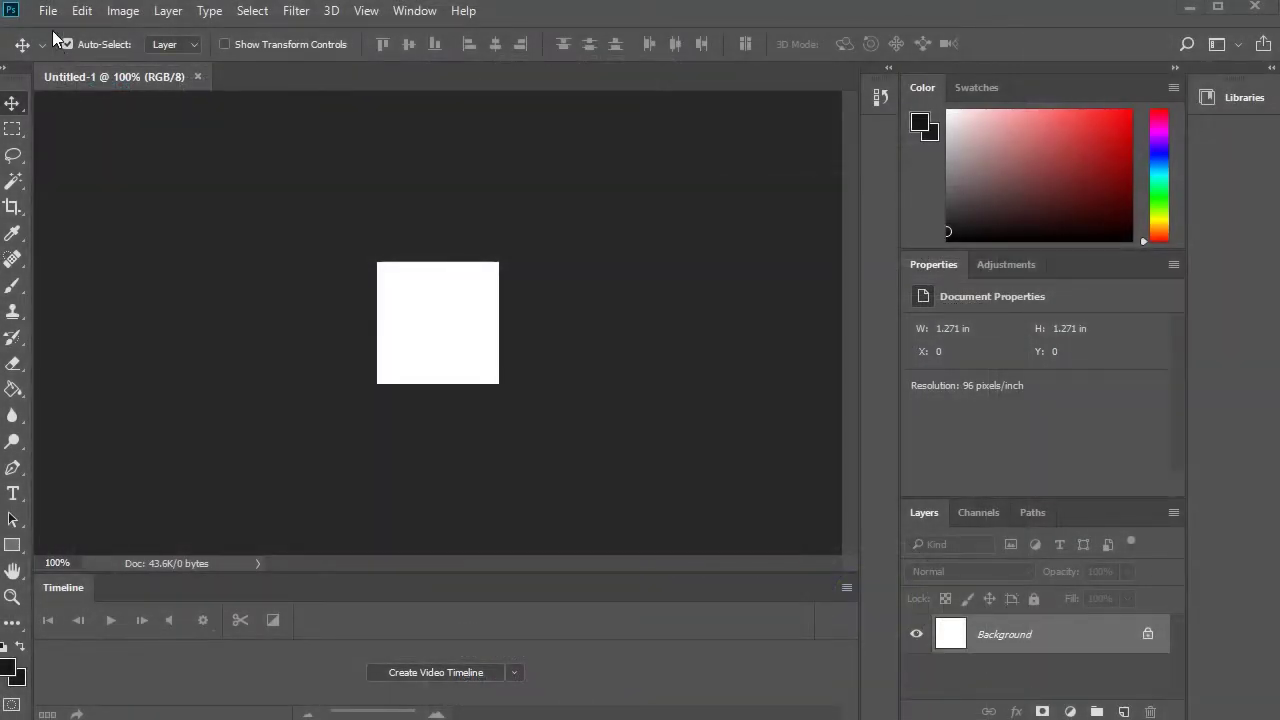
- Create a new 600×140 pixel Photoshop document
left_click(50, 11)
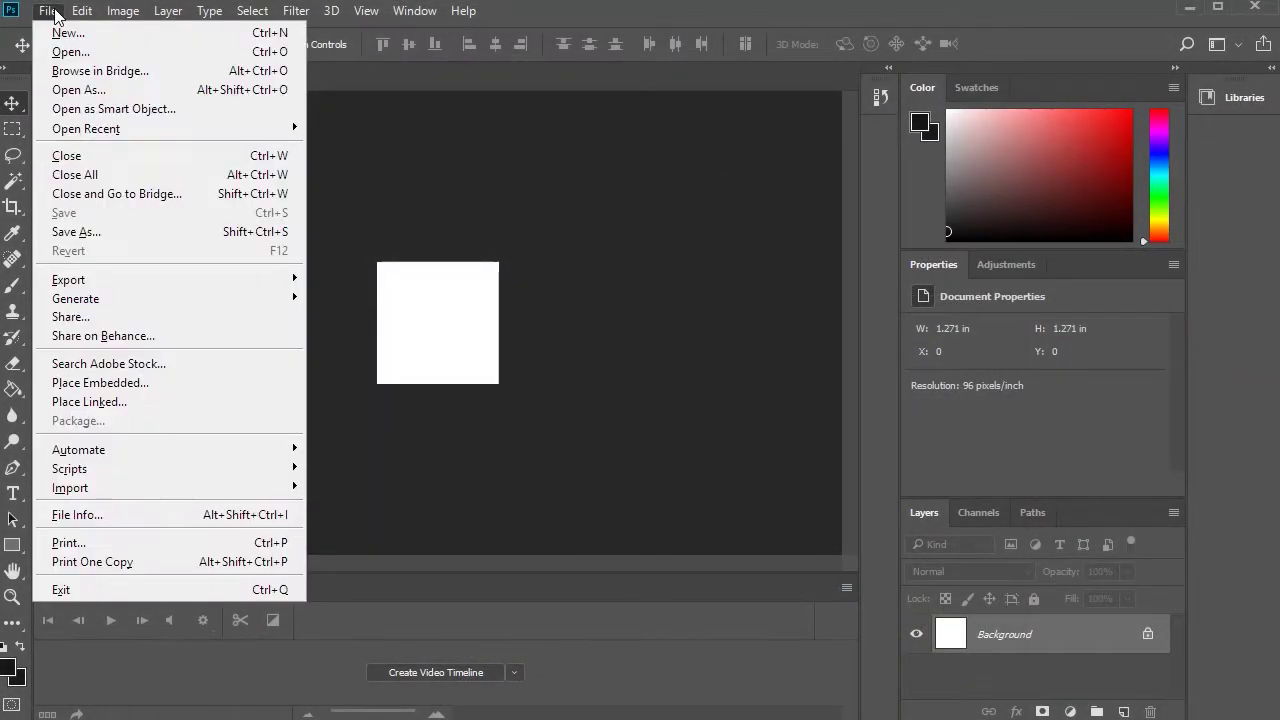
left_click(64, 33)
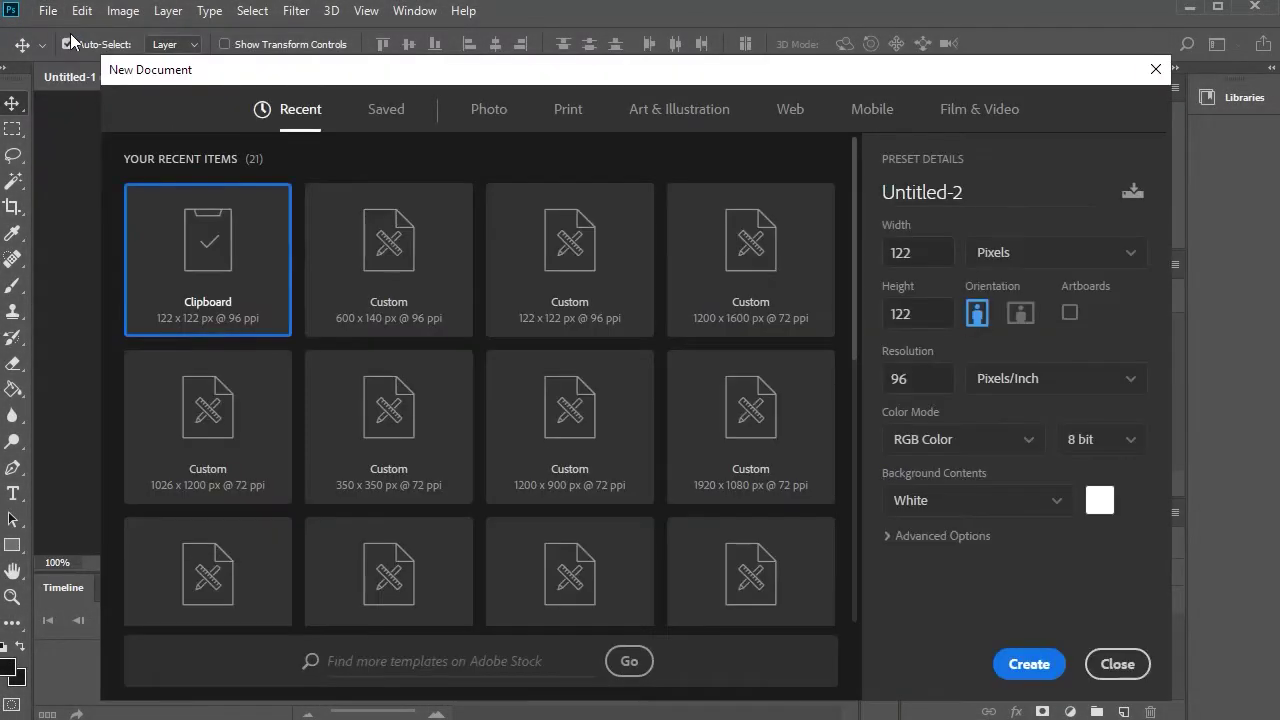
left_click(930, 259)
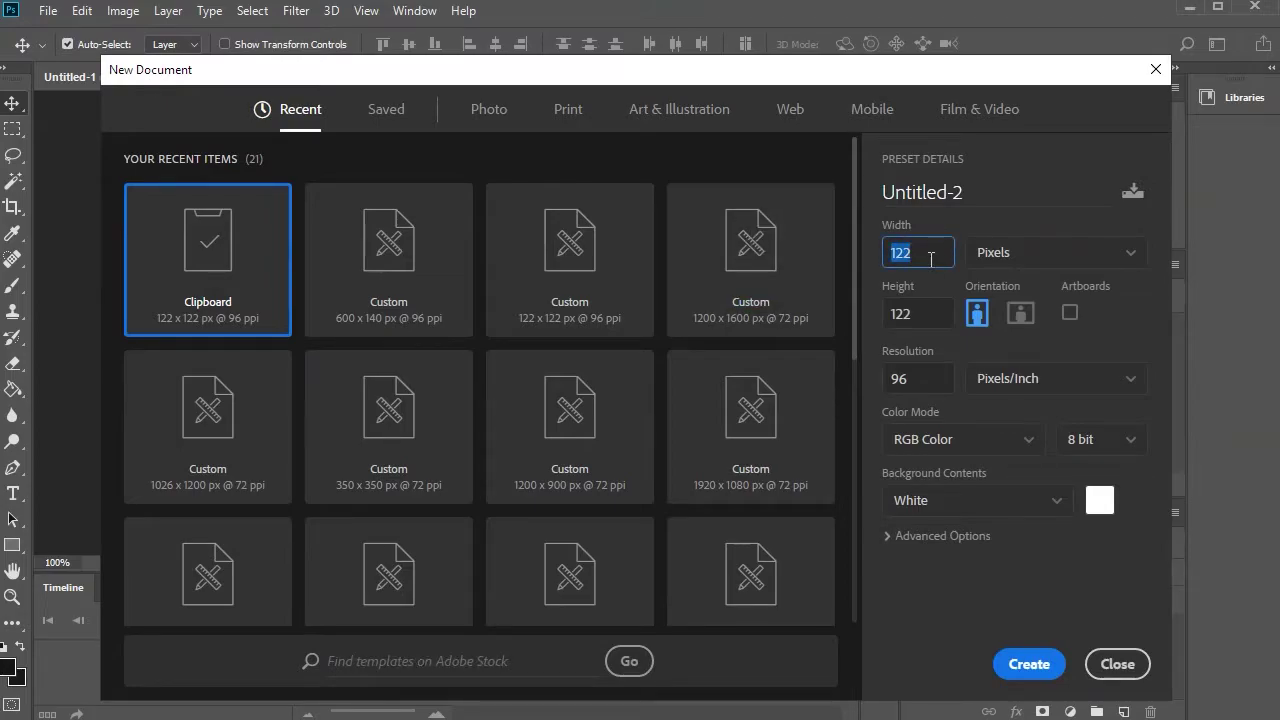
type("600")
left_click(922, 313)
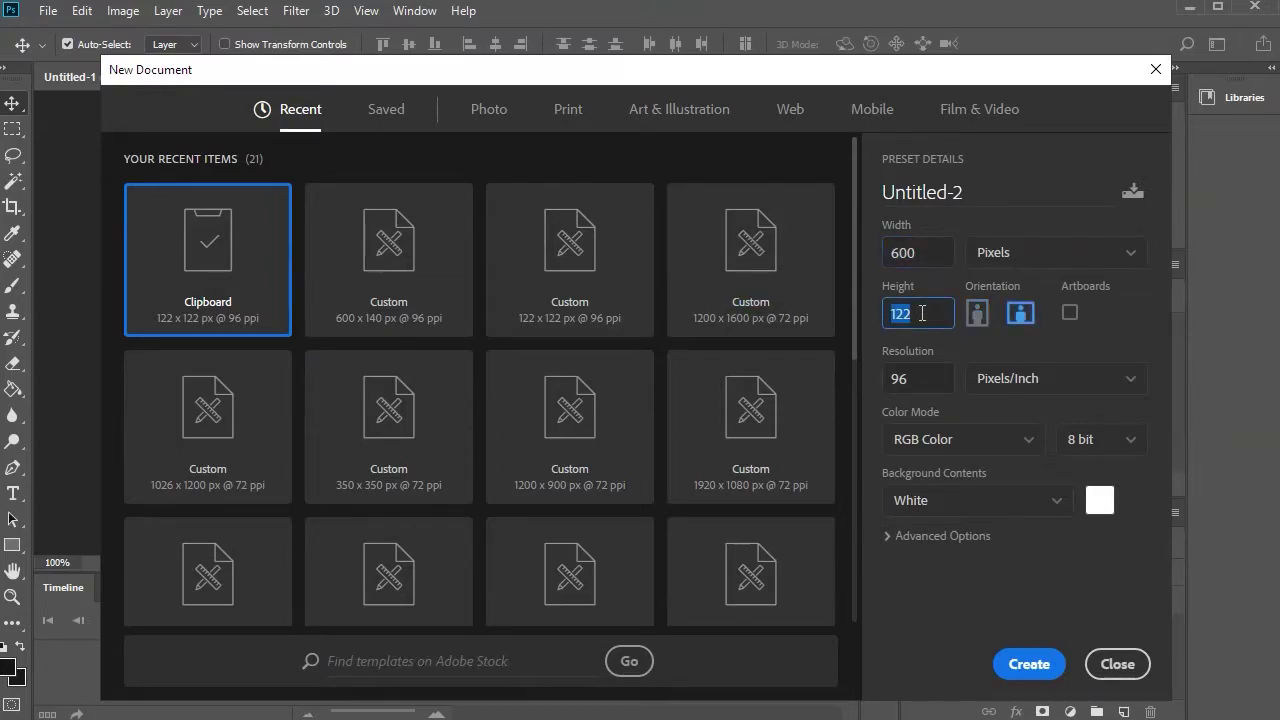
type("140")
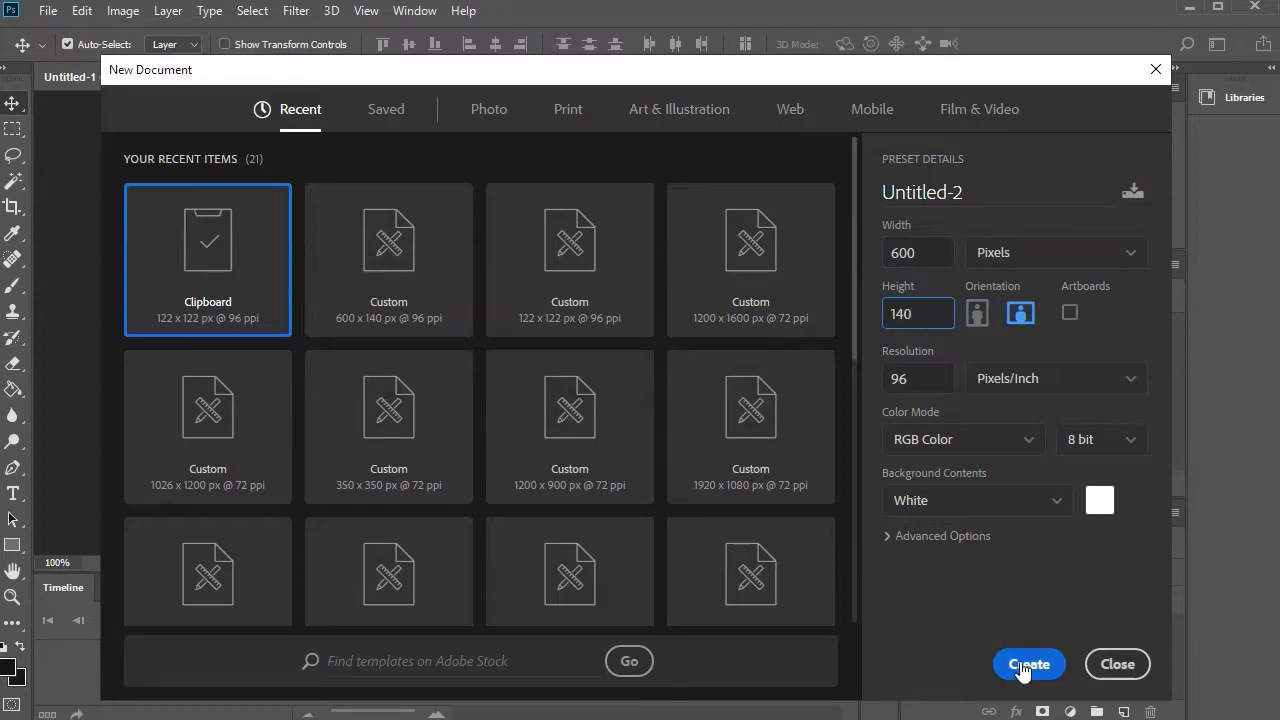
left_click(1022, 666)
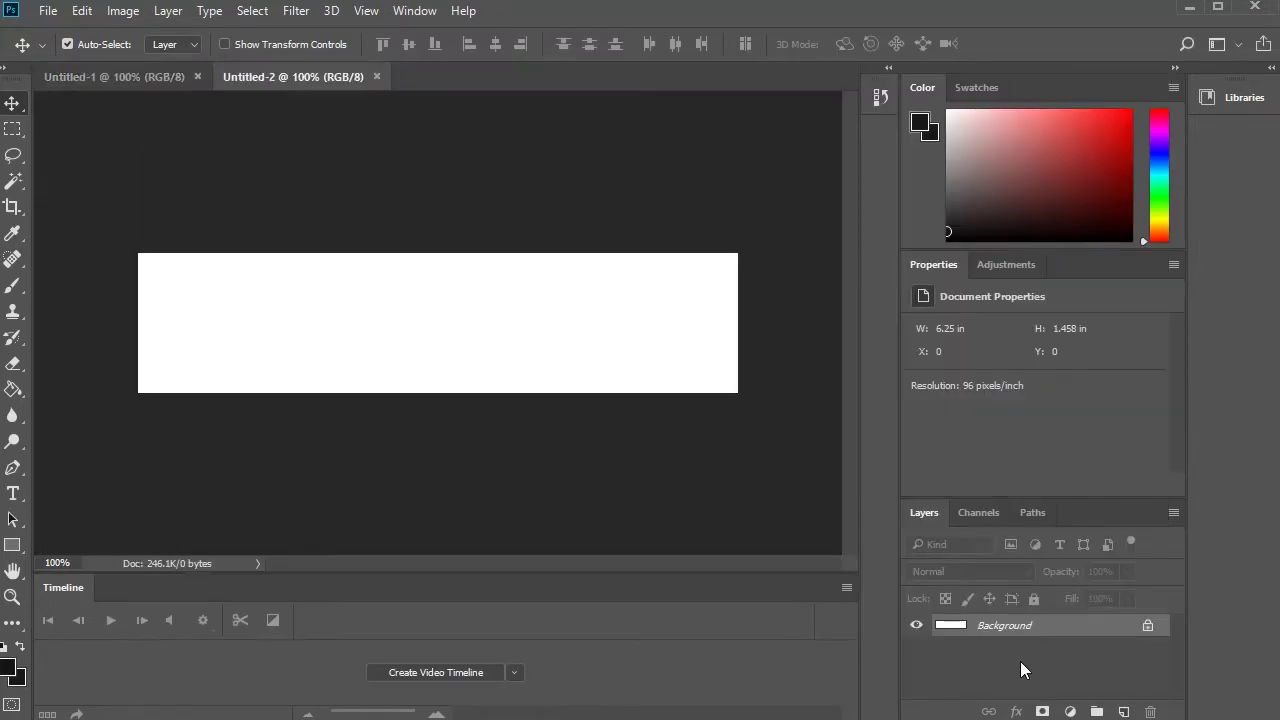
- Fill the banner with black and embed the ABC Records Logo in it
left_click(13, 389)
left_click(309, 340)
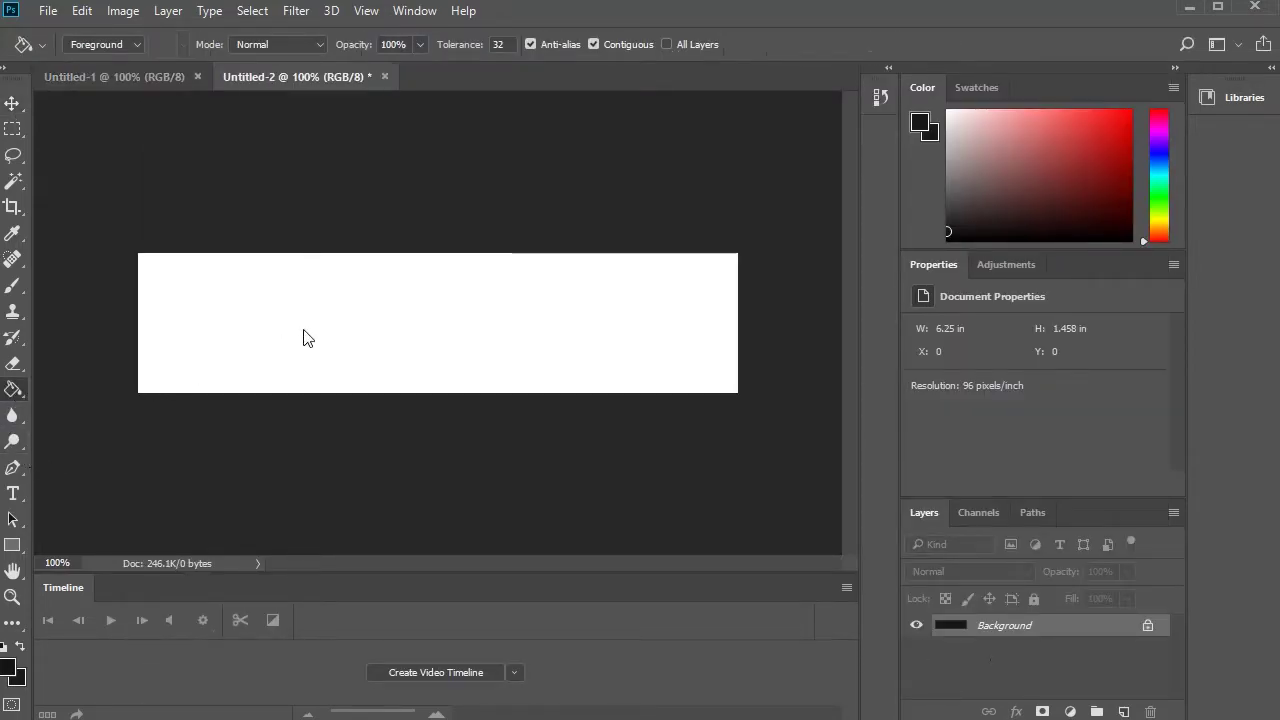
left_click(47, 12)
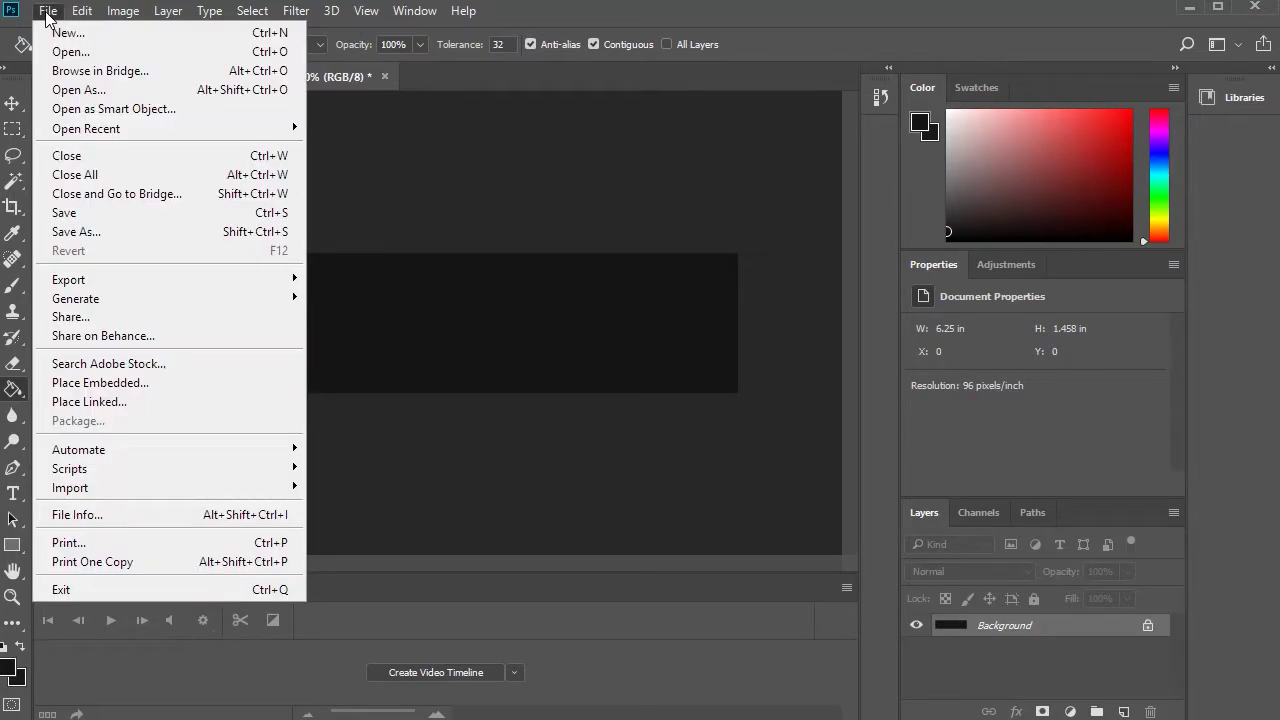
left_click(127, 388)
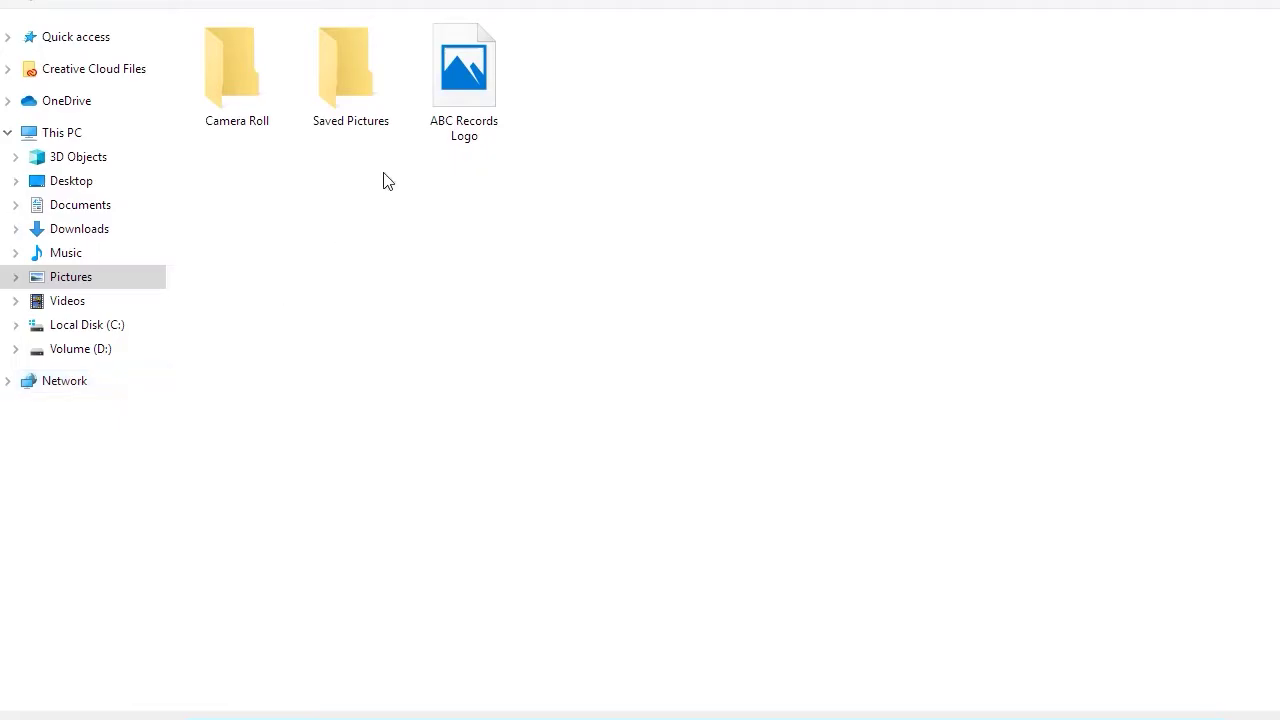
double_click(440, 94)
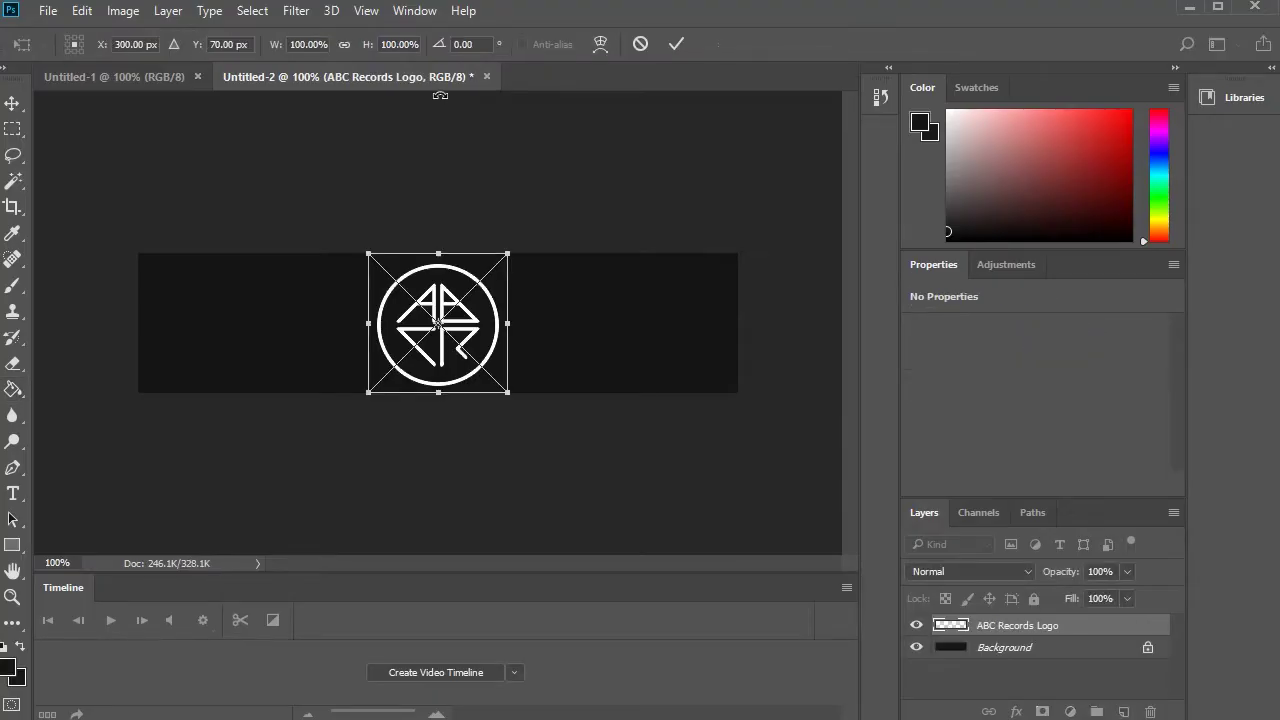
key("g")
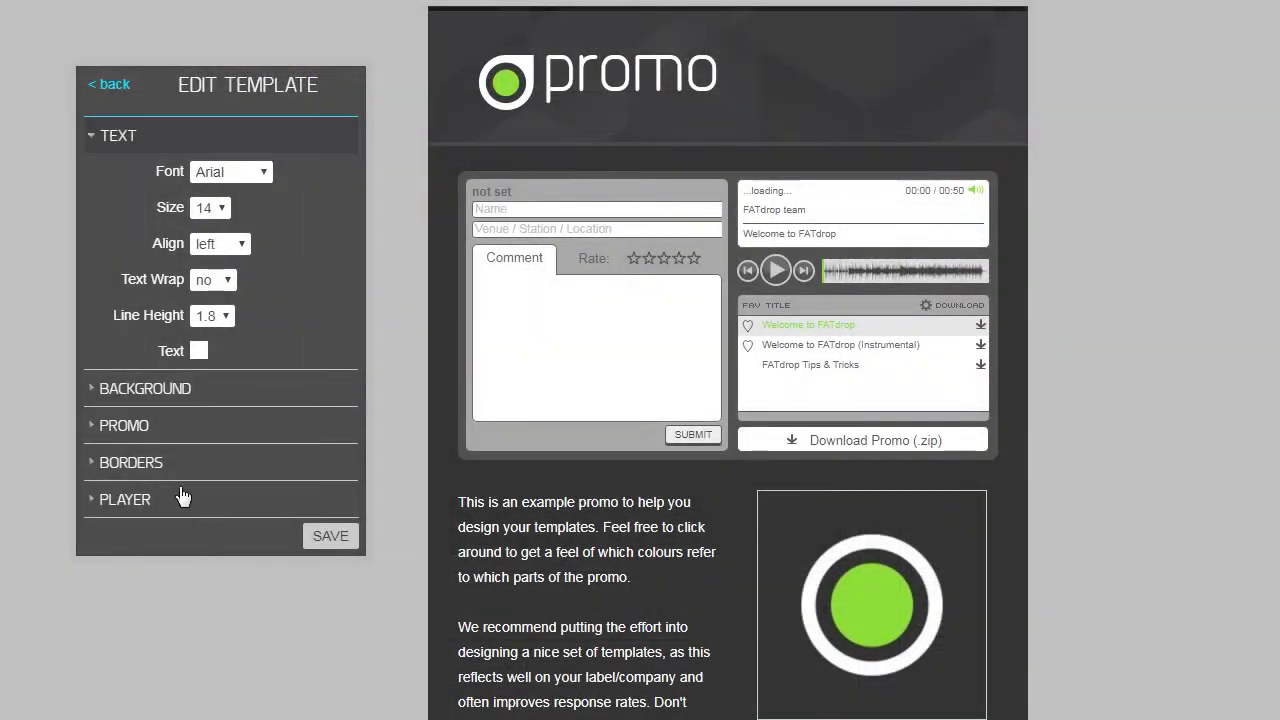
- Upload promo_header_img.jpg as the promo's header image
left_click(150, 428)
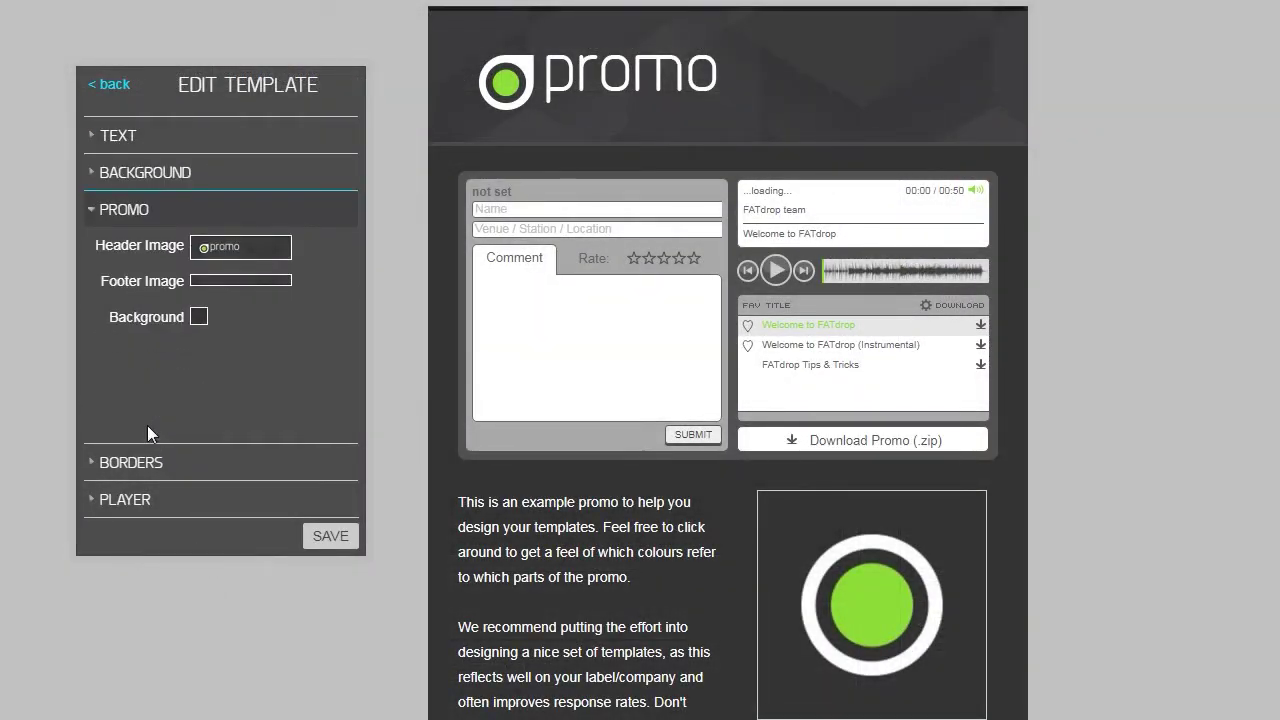
left_click(218, 250)
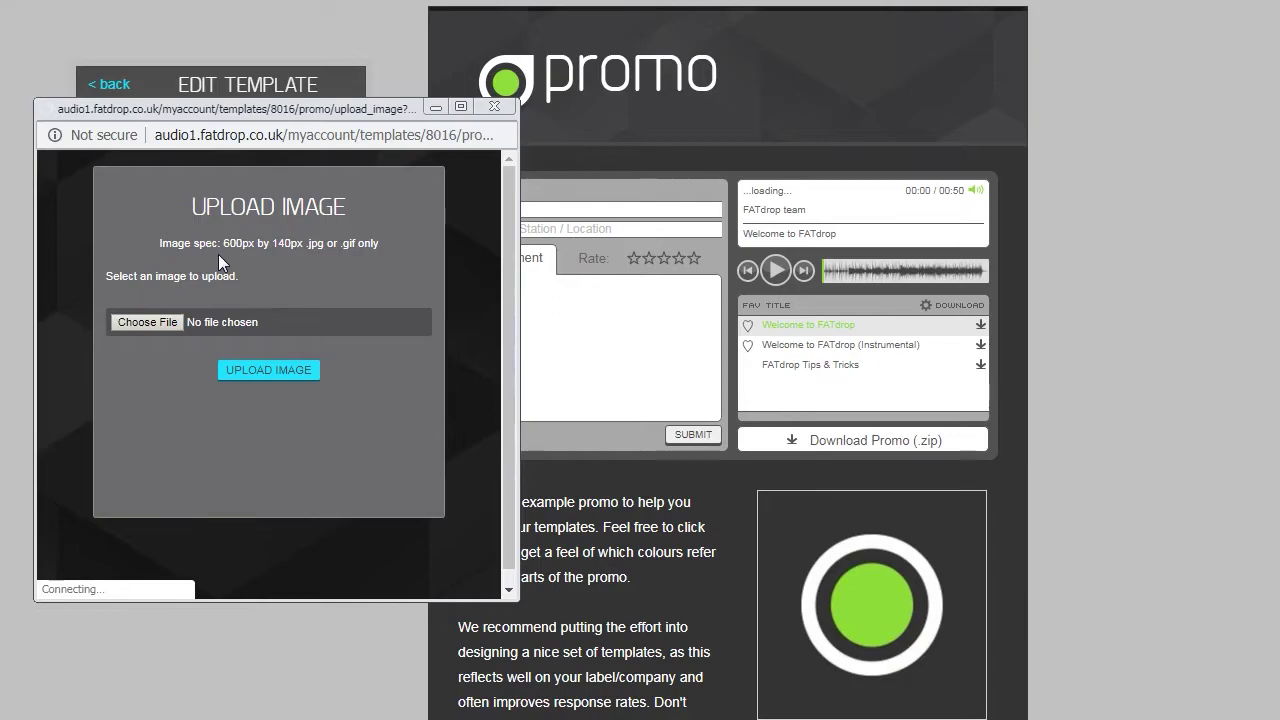
left_click(154, 321)
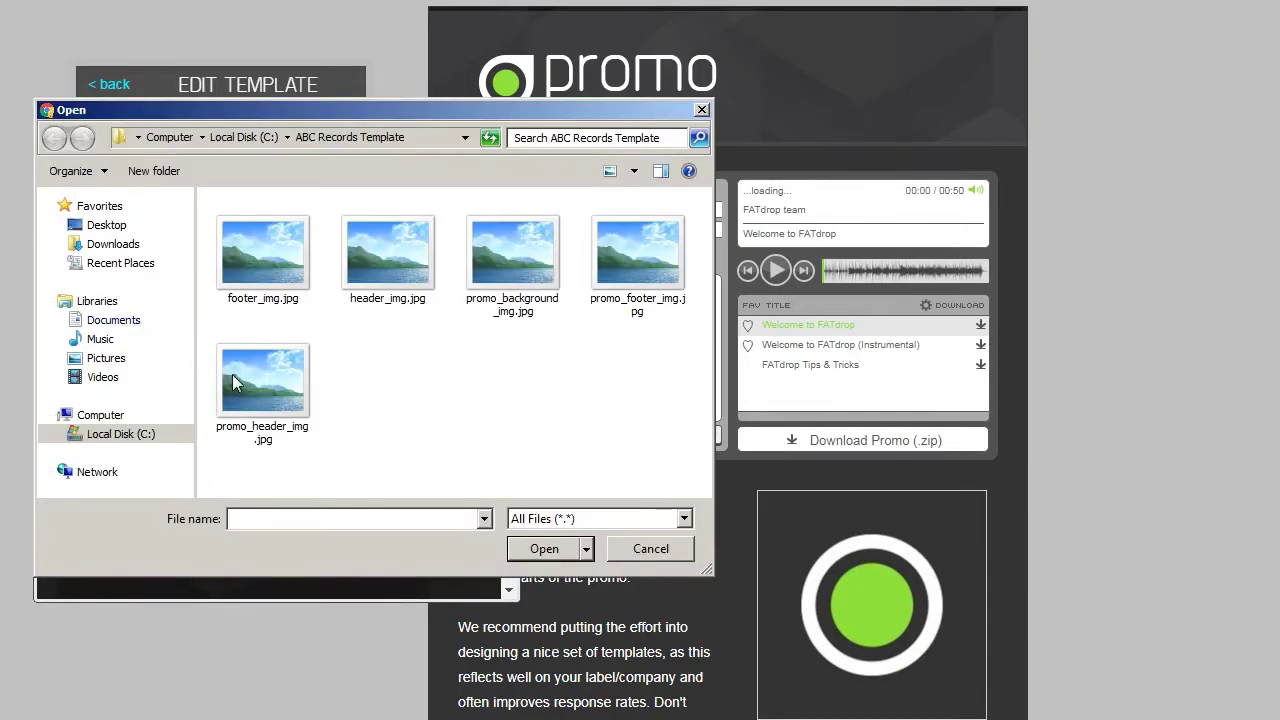
double_click(257, 383)
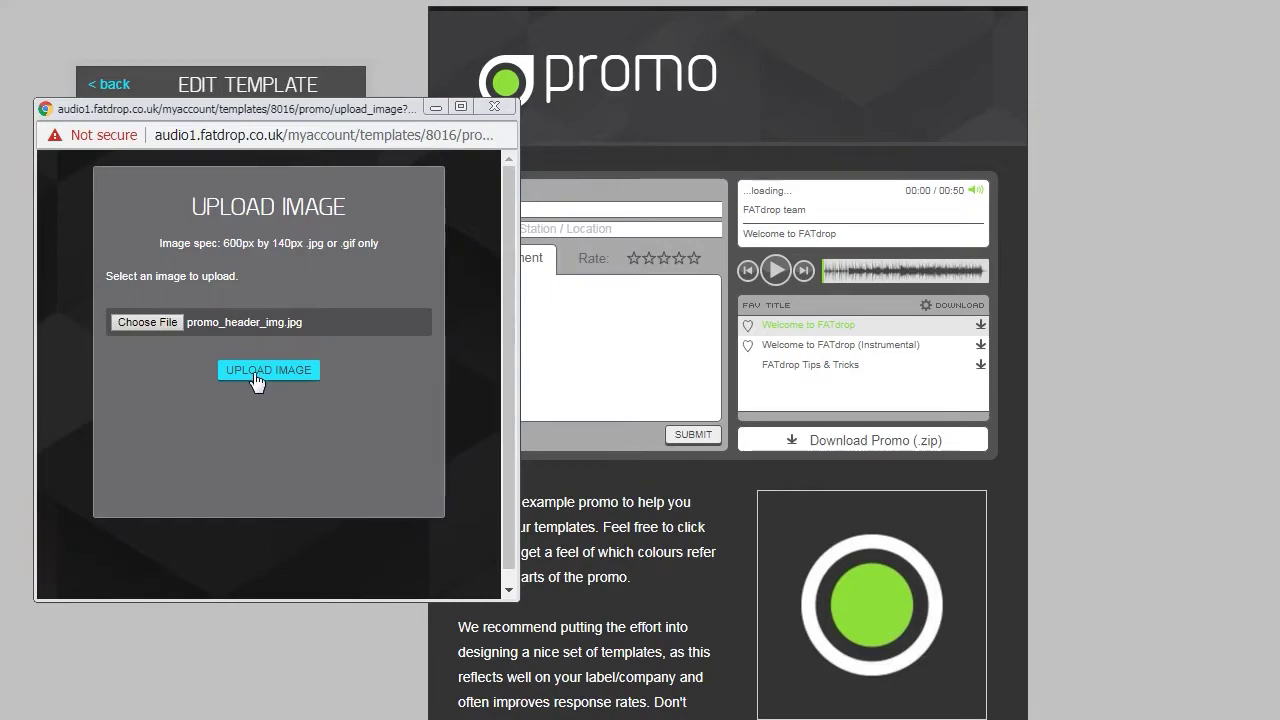
left_click(256, 375)
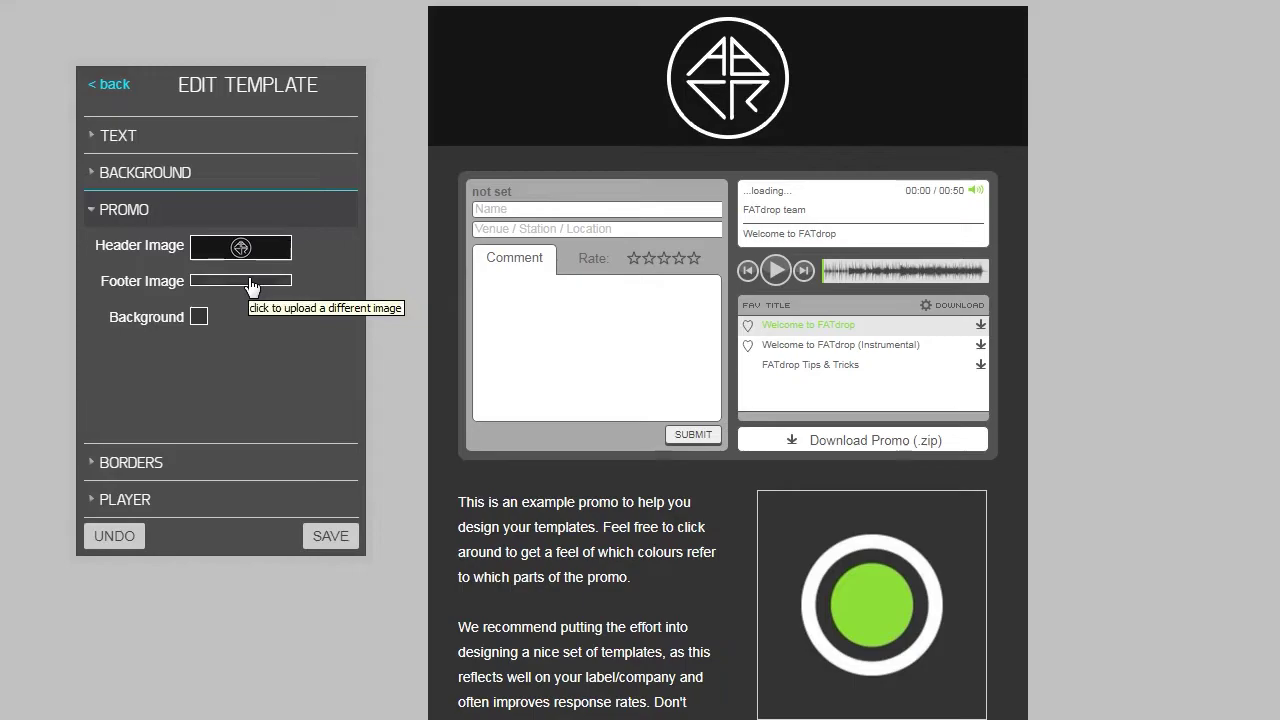
left_click(249, 281)
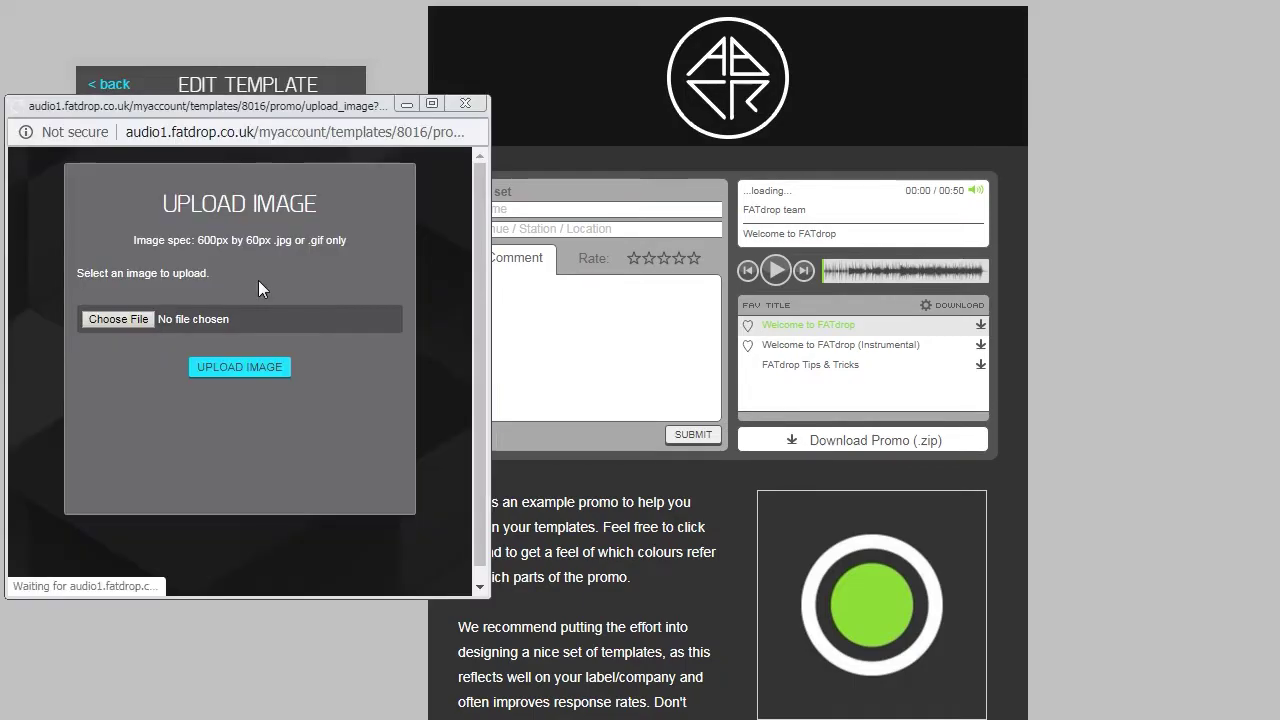
- Choose promo_footer_img.jpg from the computer and upload it as the promo footer
left_click(145, 319)
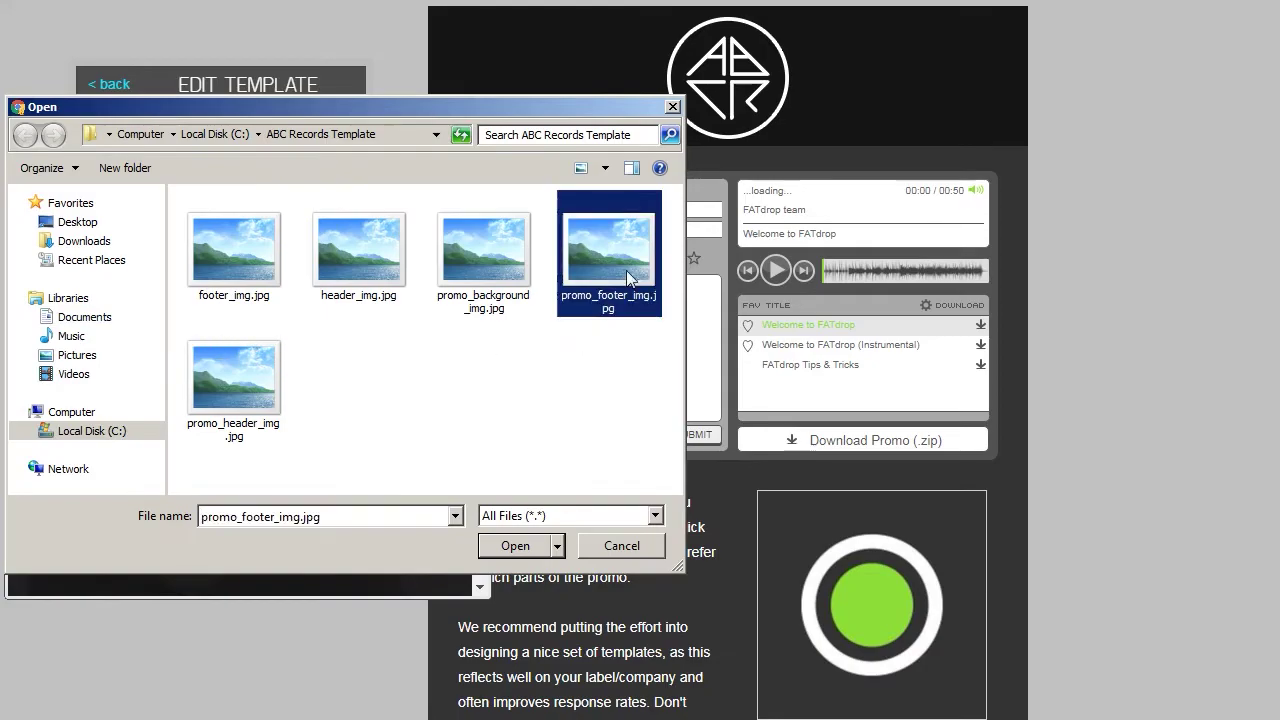
double_click(626, 270)
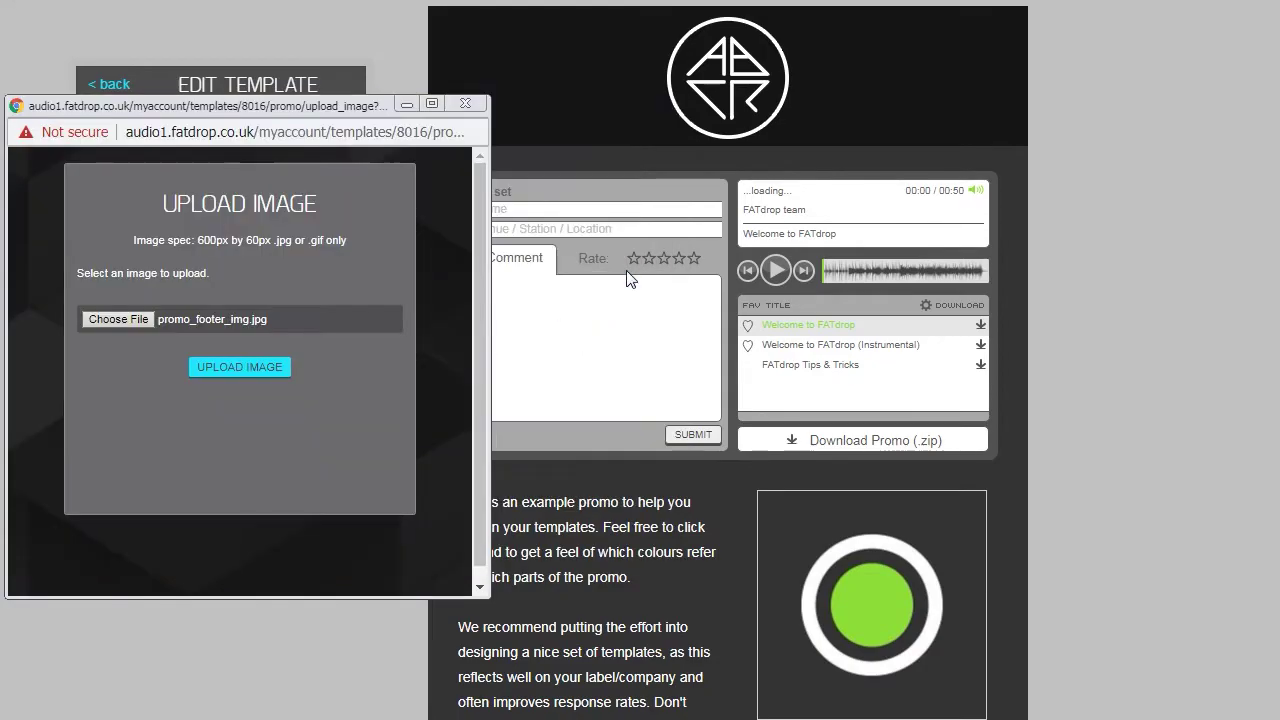
left_click(257, 369)
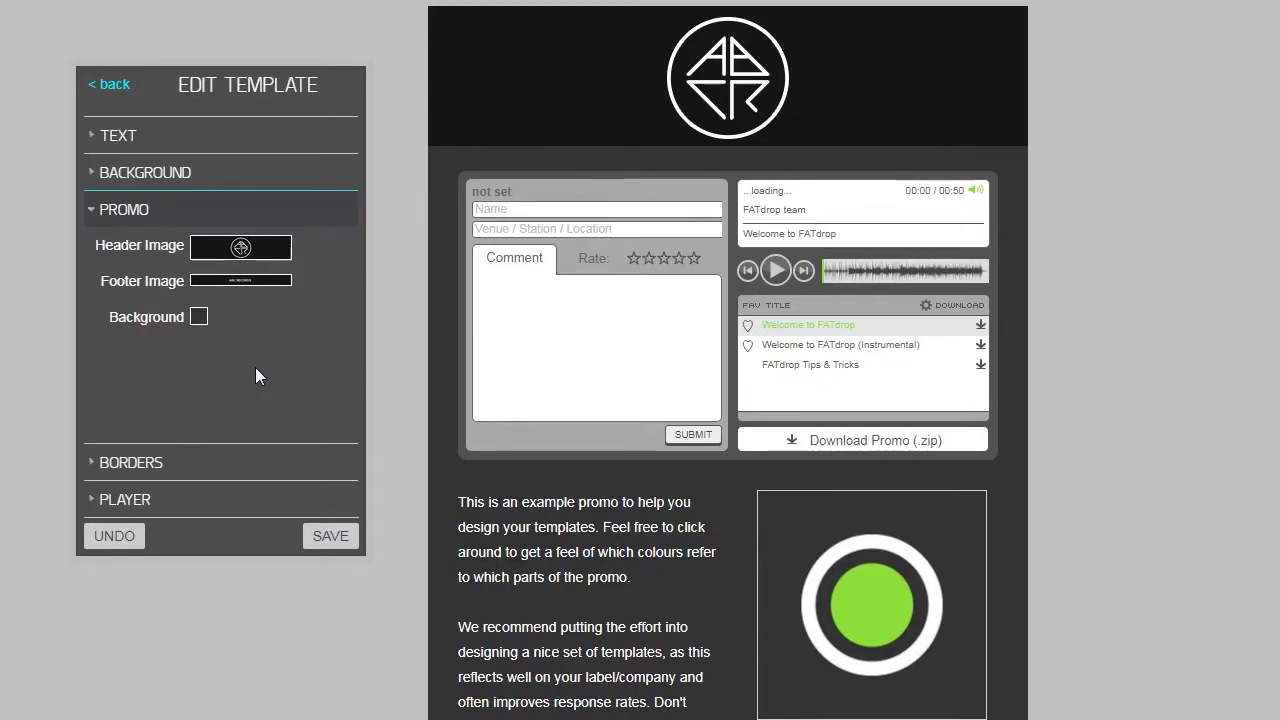
- Set the promo background colour to hex #151515
left_click(198, 318)
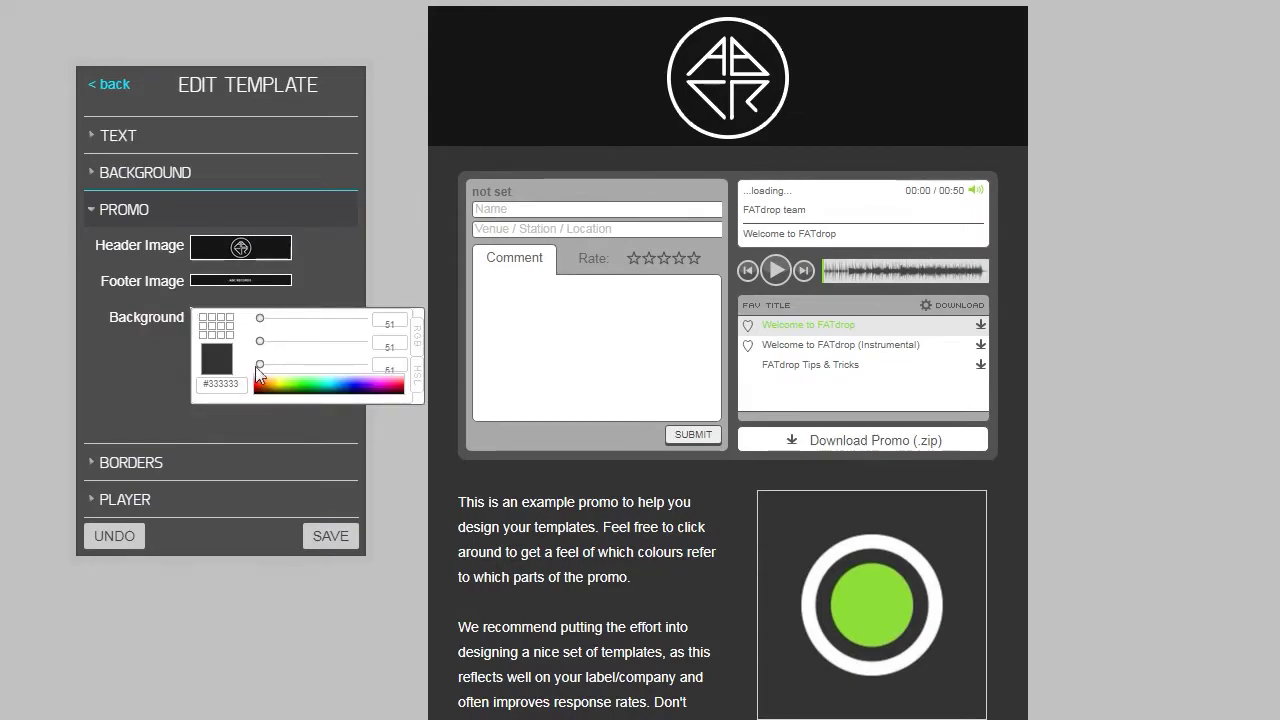
left_click_drag(278, 387, 346, 391)
left_click(228, 383)
type("#151515")
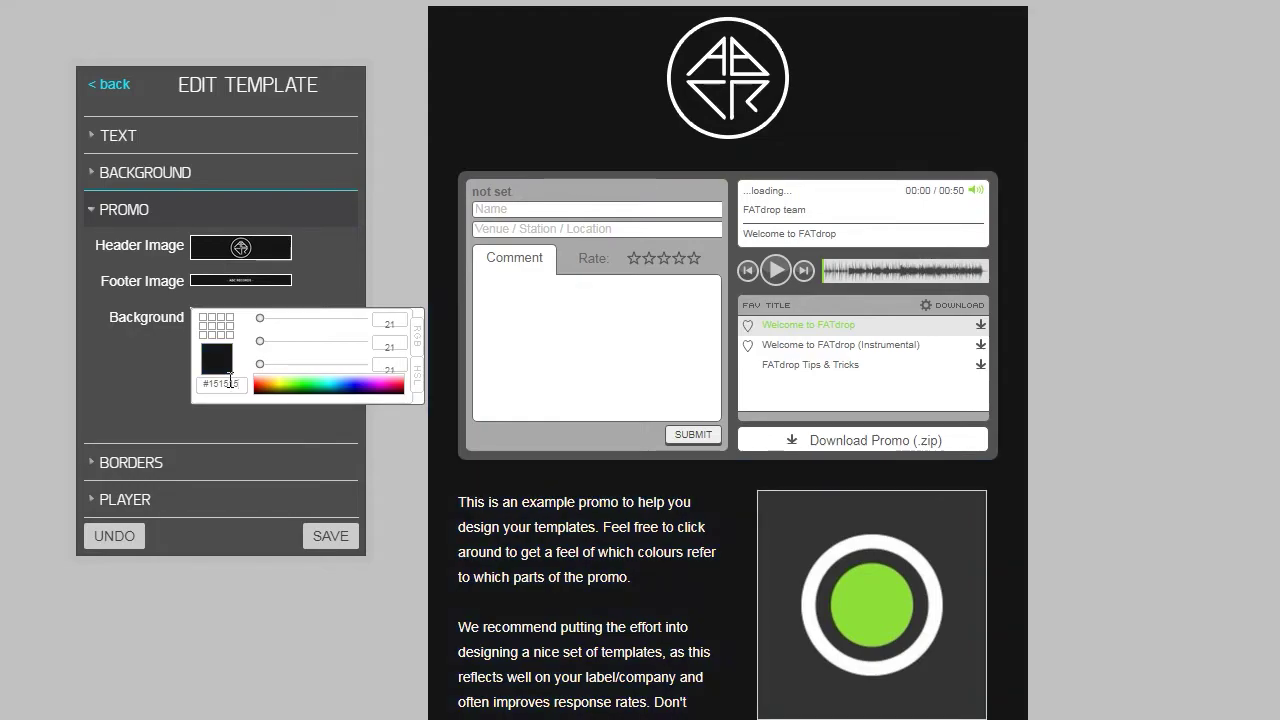
left_click(218, 417)
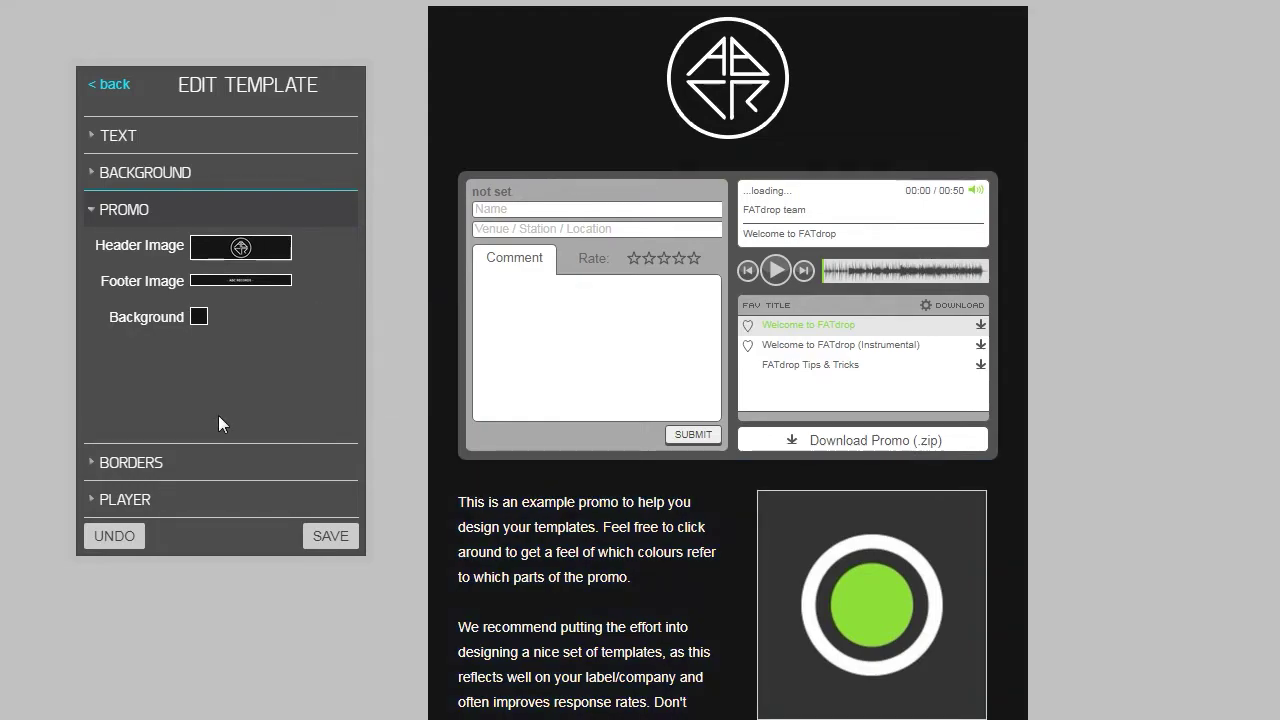
- Change the page background colour under BACKGROUND to hex #151515
left_click(183, 173)
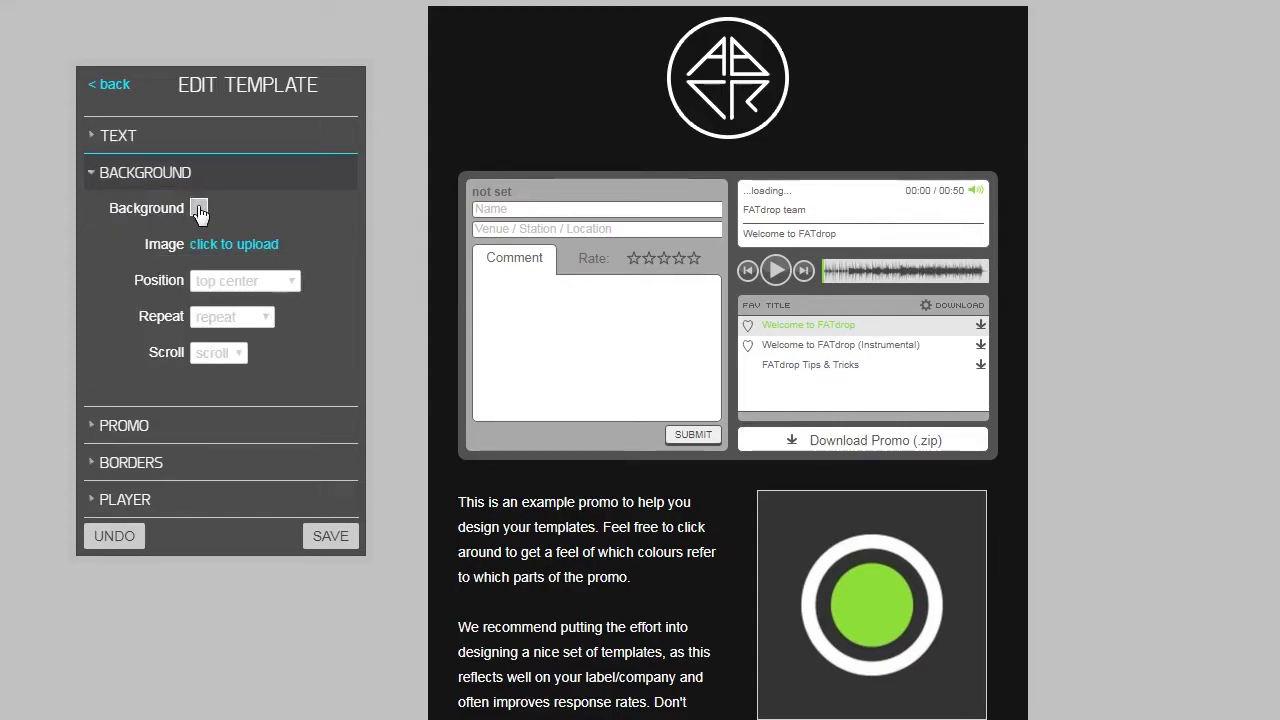
left_click(199, 208)
triple_click(222, 276)
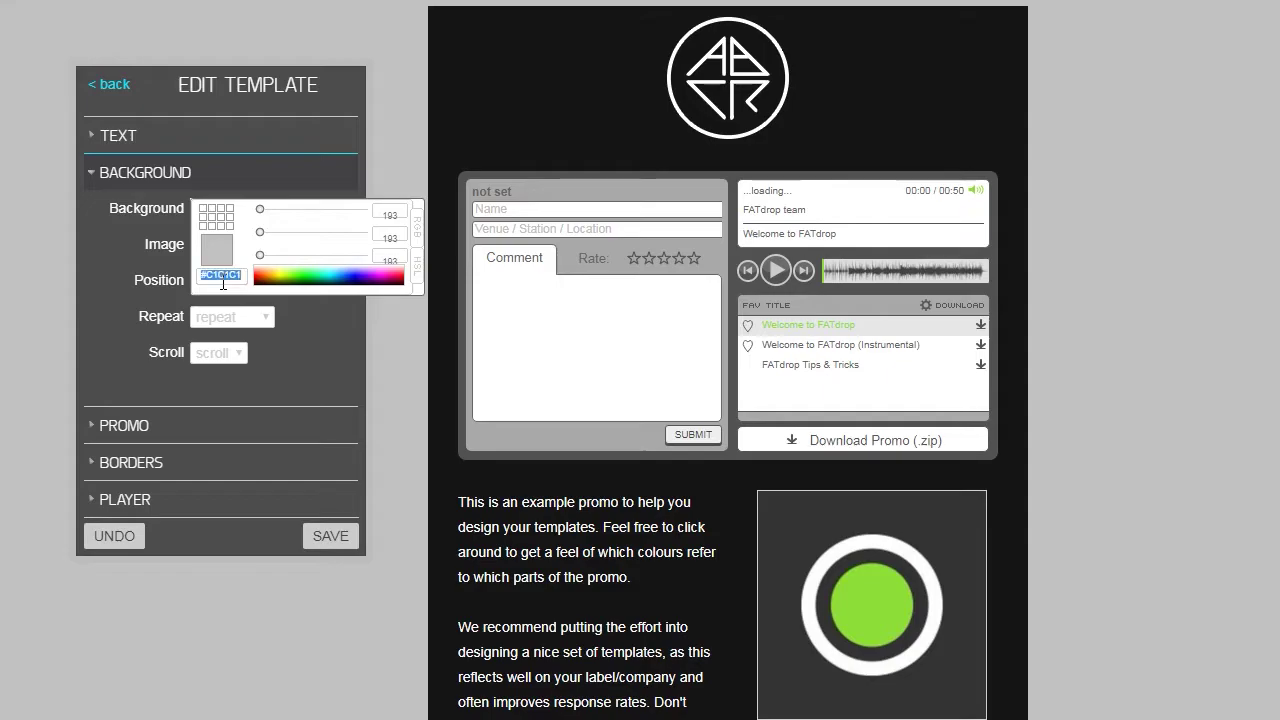
type("#151515")
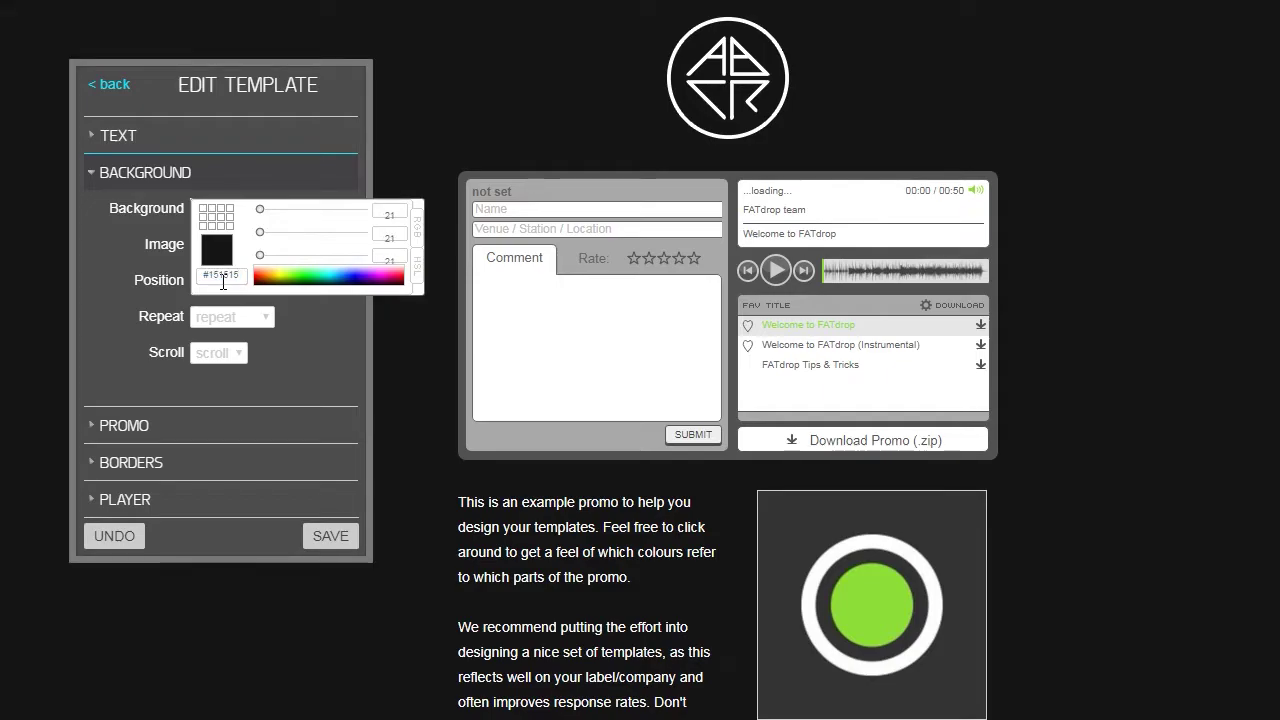
left_click(226, 398)
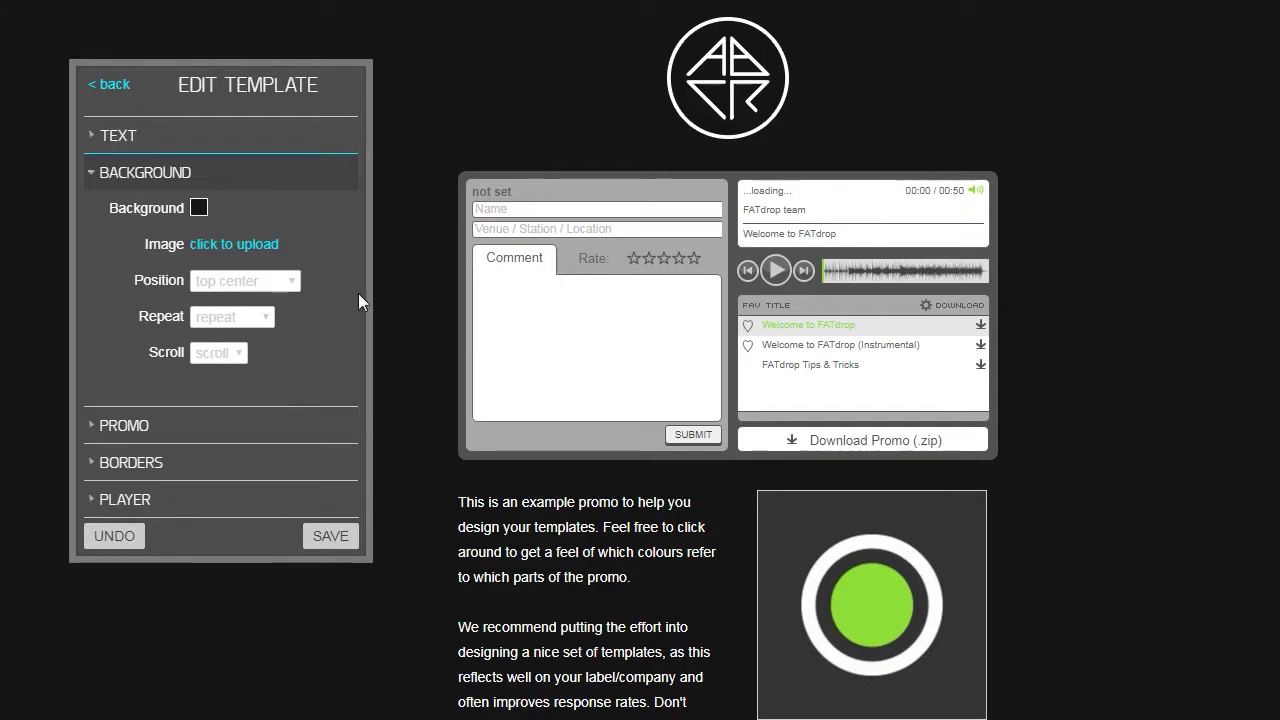
left_click(255, 257)
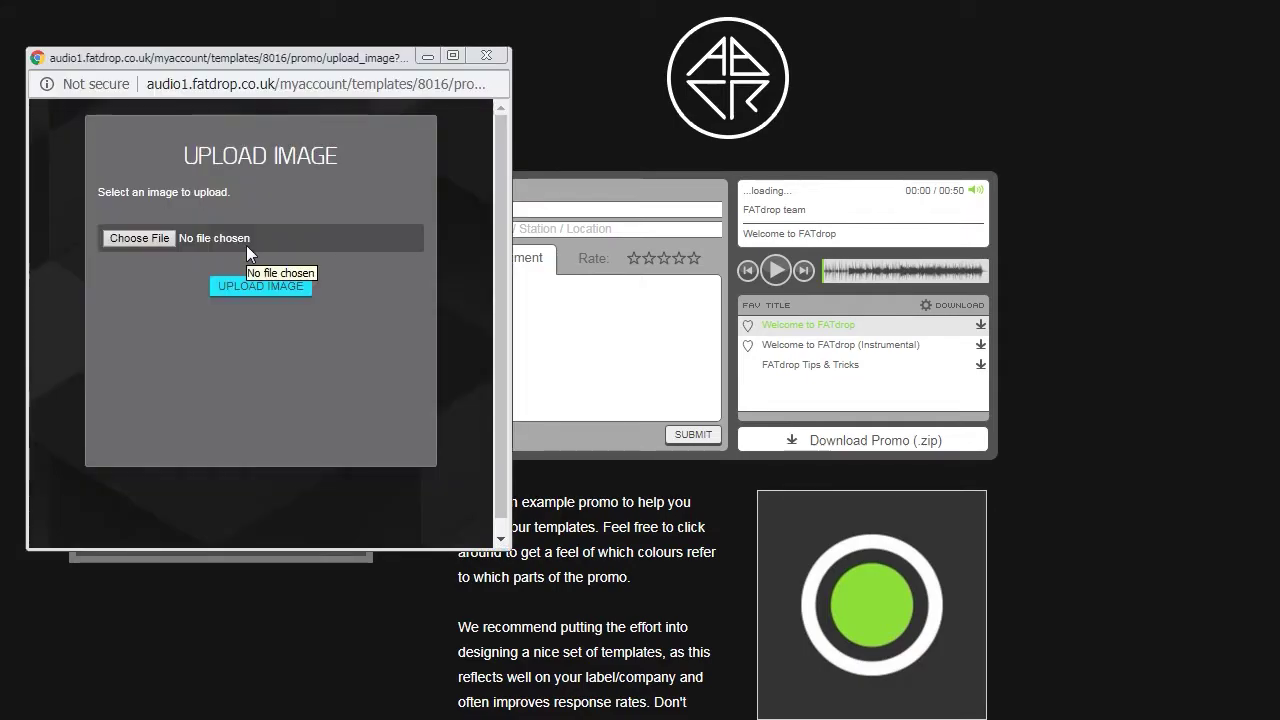
- Upload the night street photo promo_background_img.jpg as the page background image
left_click(158, 240)
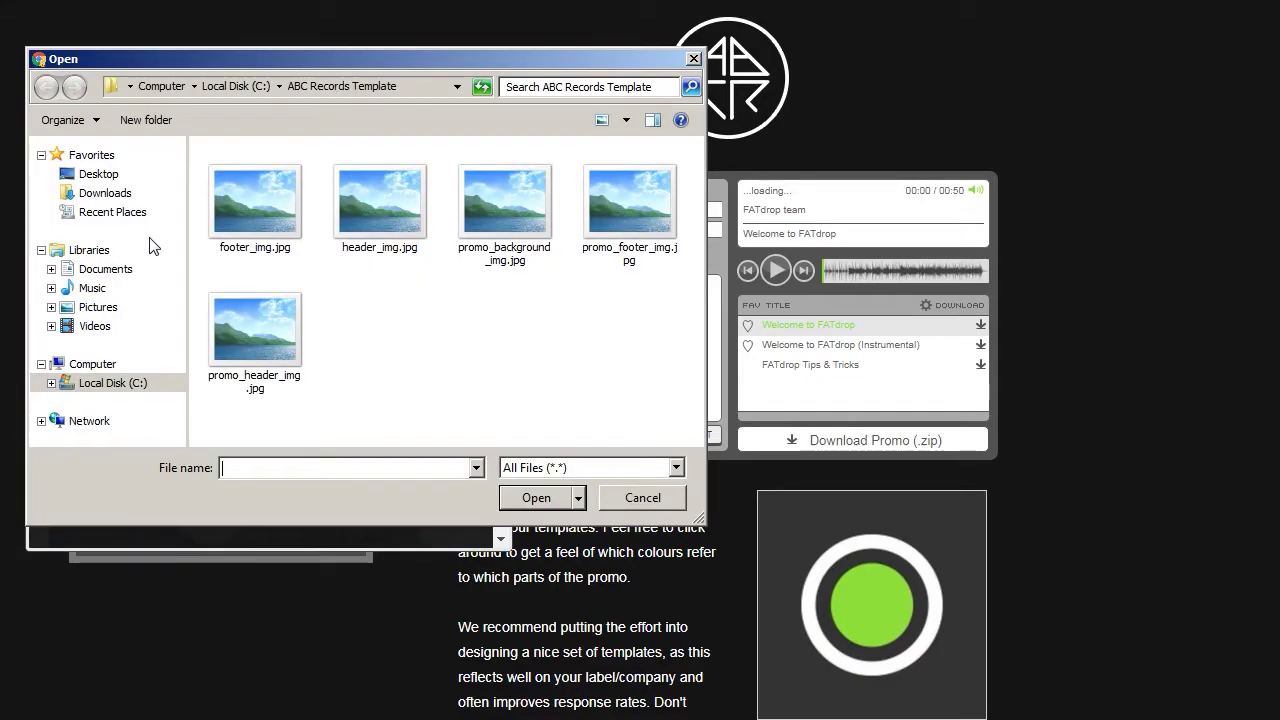
double_click(484, 219)
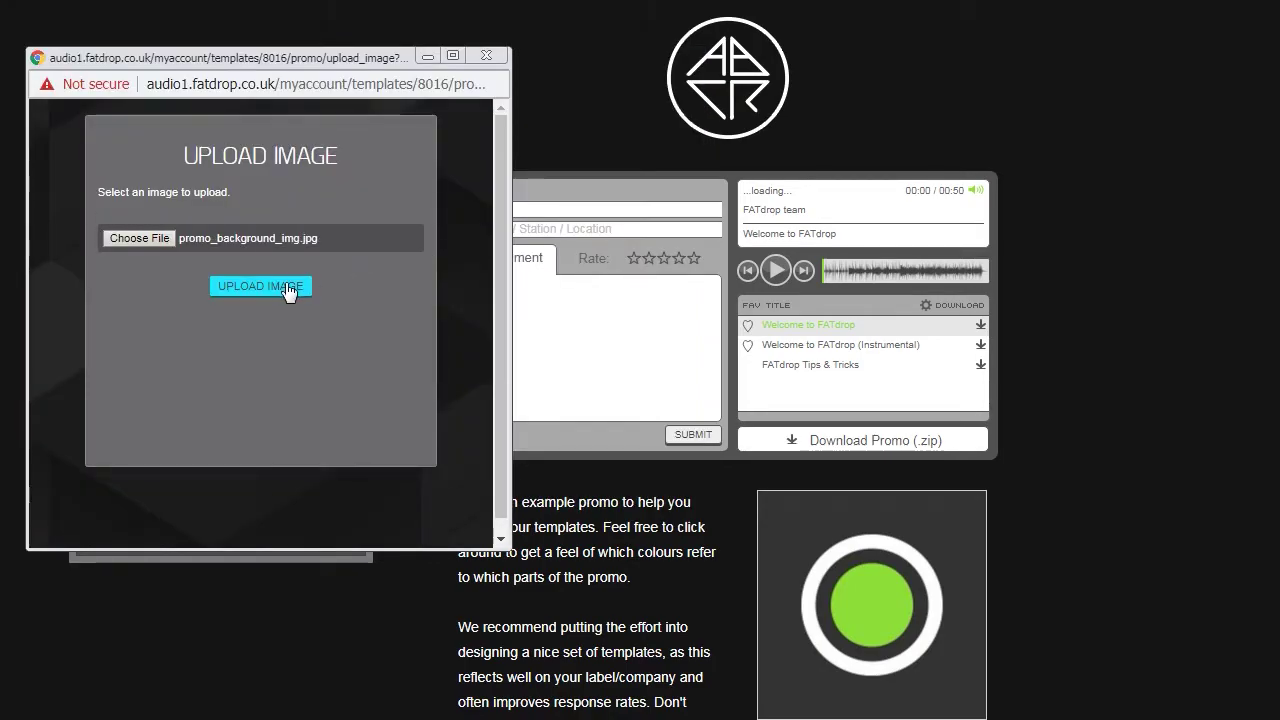
left_click(287, 290)
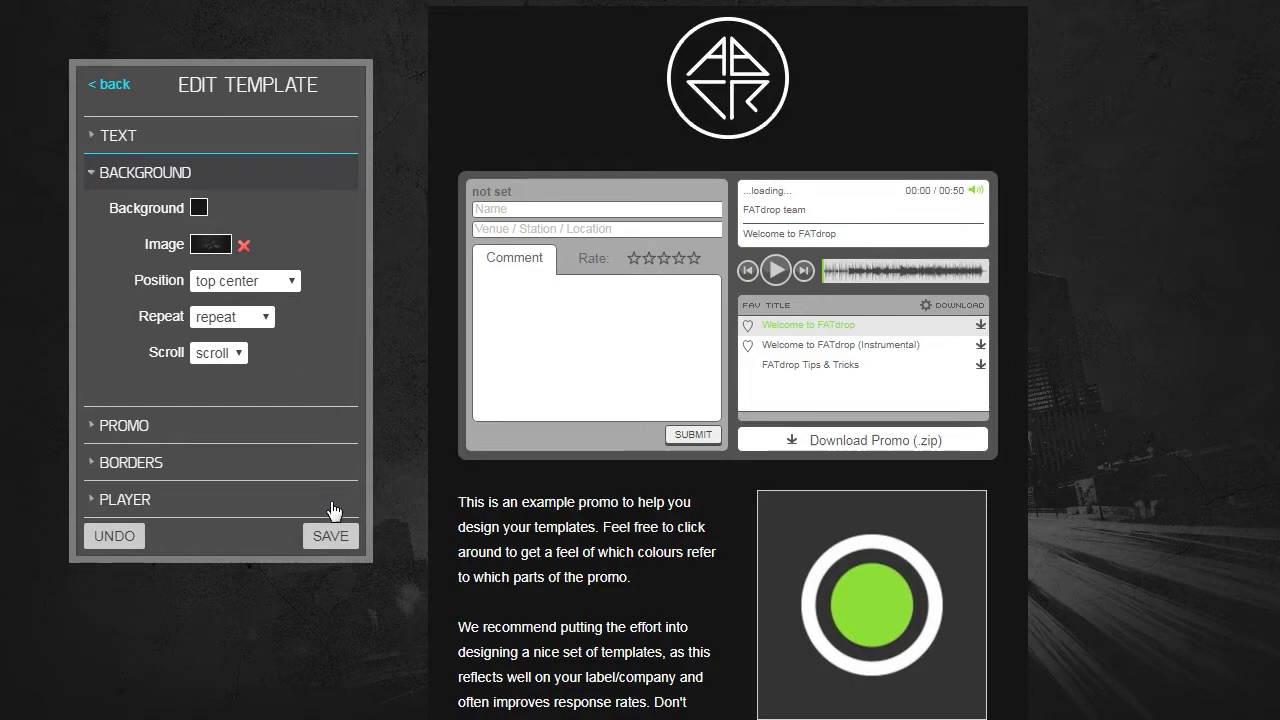
- Save Template 1's restyled promo and go back to the templates list
left_click(333, 539)
left_click(110, 86)
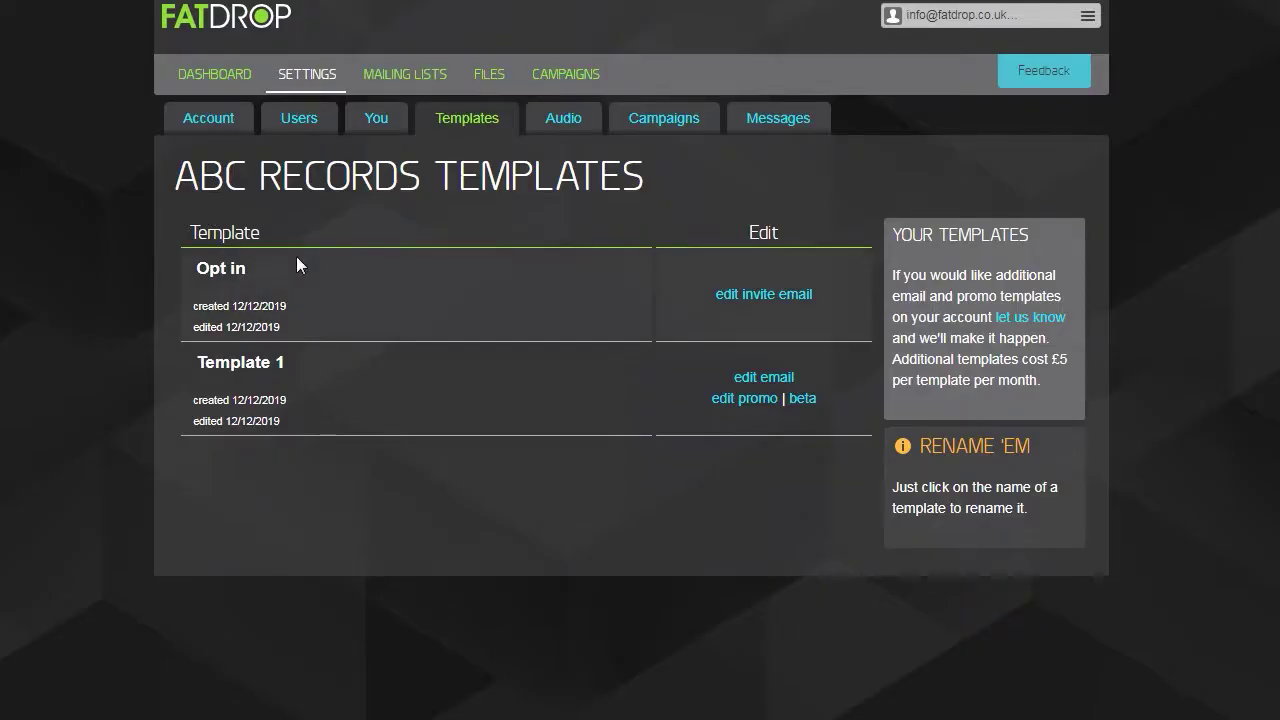
- Switch Template 1's beta promo player to the night flight theme and save it
left_click(812, 399)
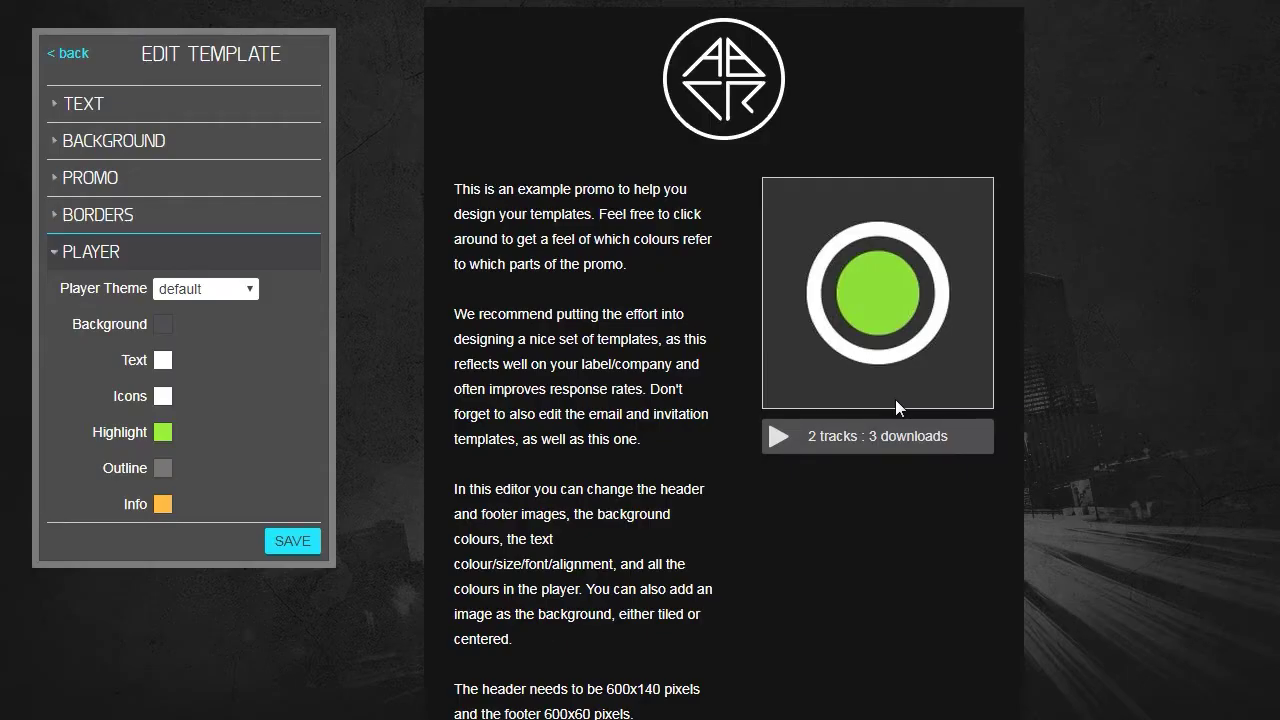
scroll(895, 399, "down", 8)
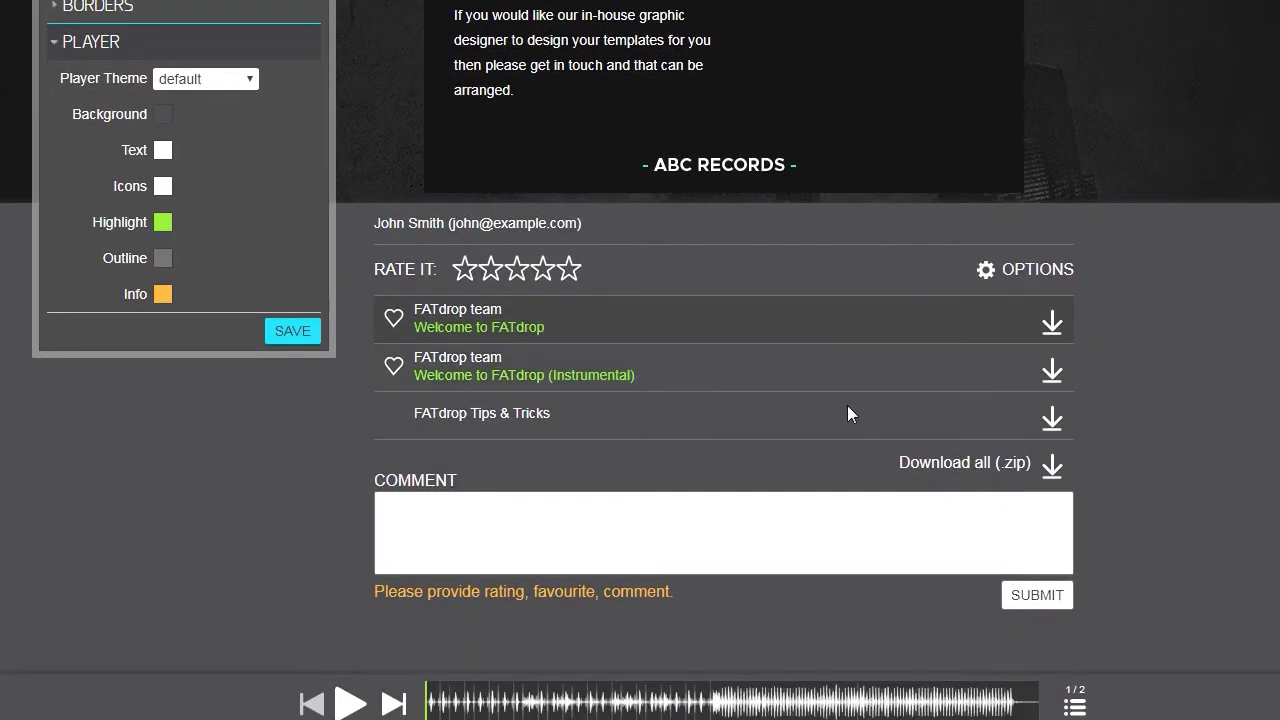
left_click(215, 80)
left_click(199, 151)
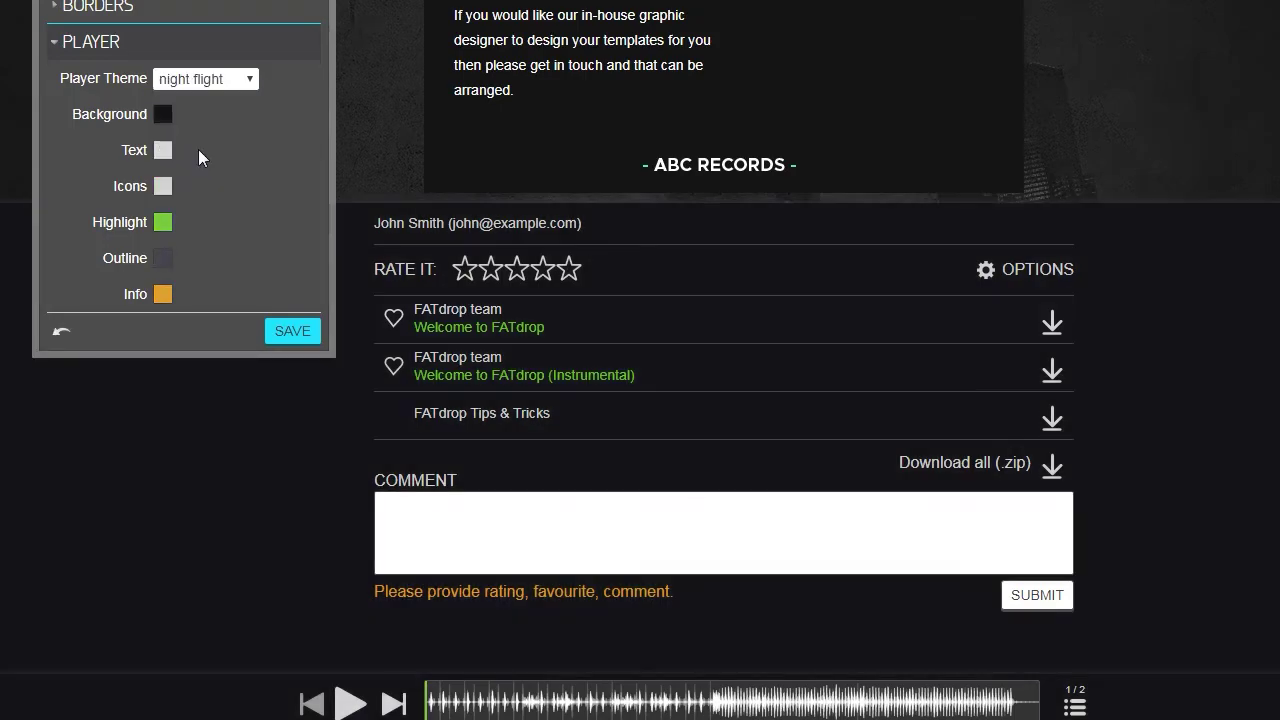
left_click(292, 320)
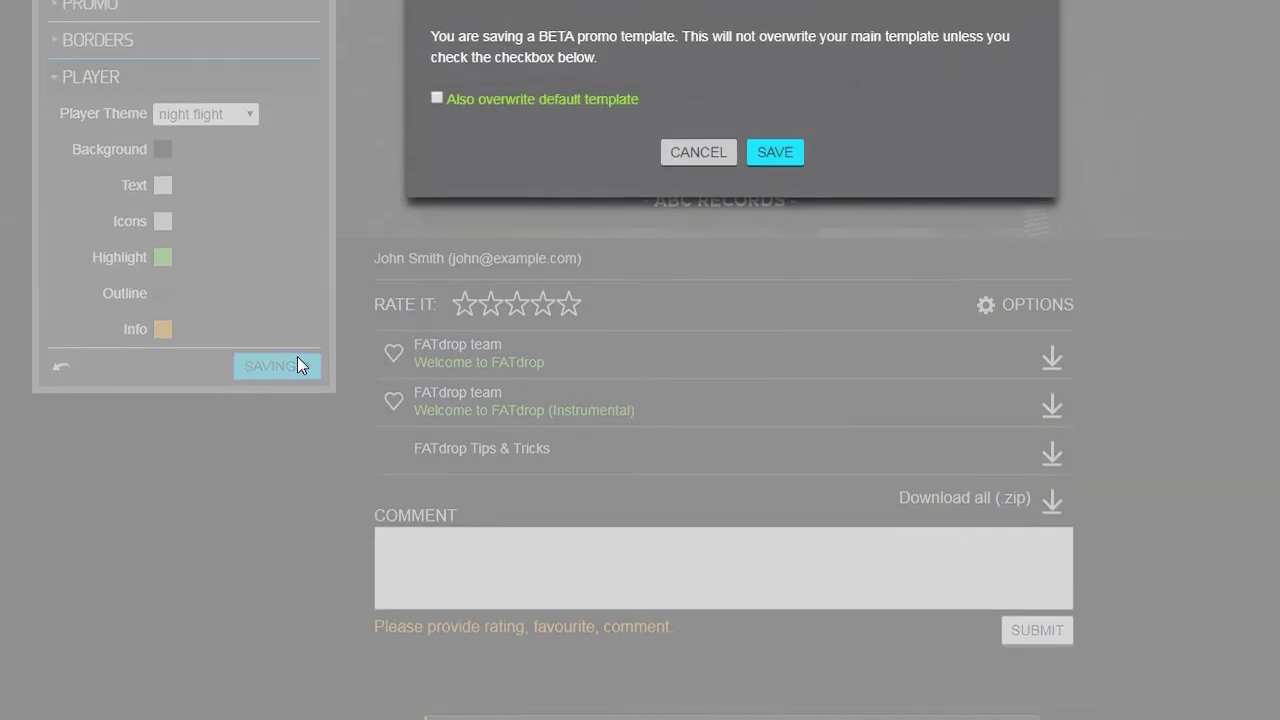
left_click(772, 334)
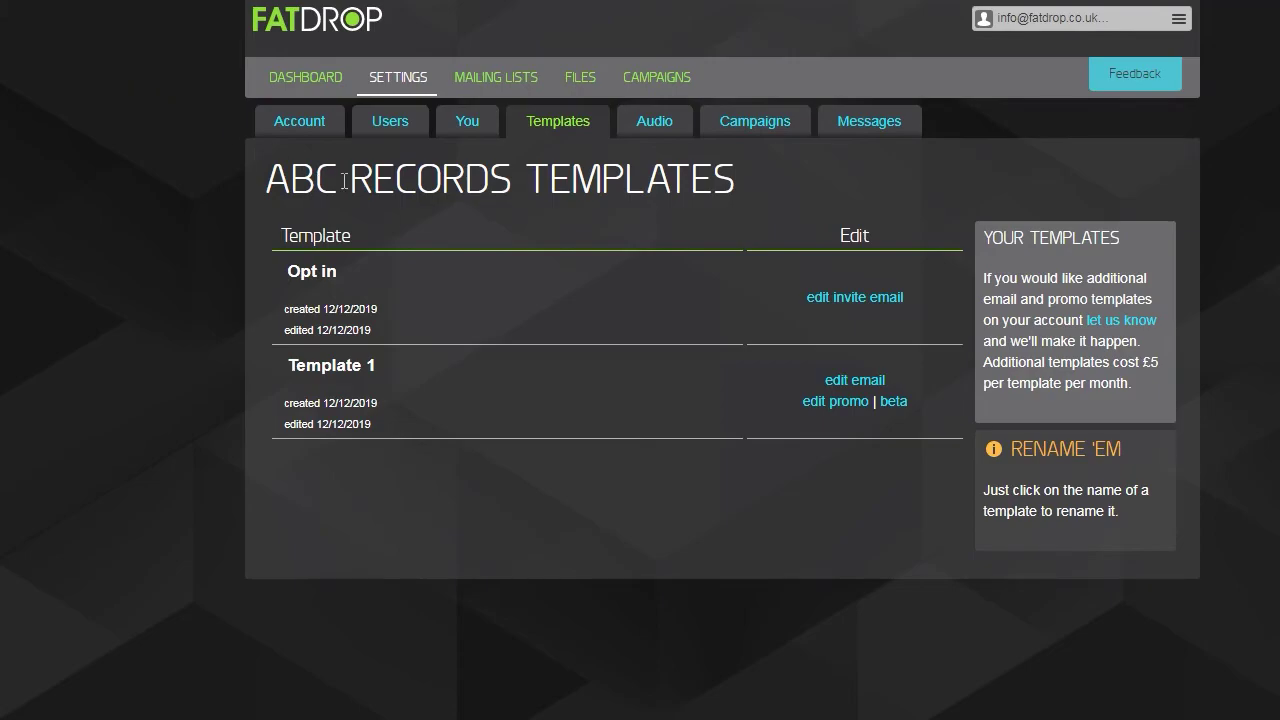
- Add the ABC Records header to the email template, set both backgrounds to #151515, save, then open the invite template
left_click(852, 384)
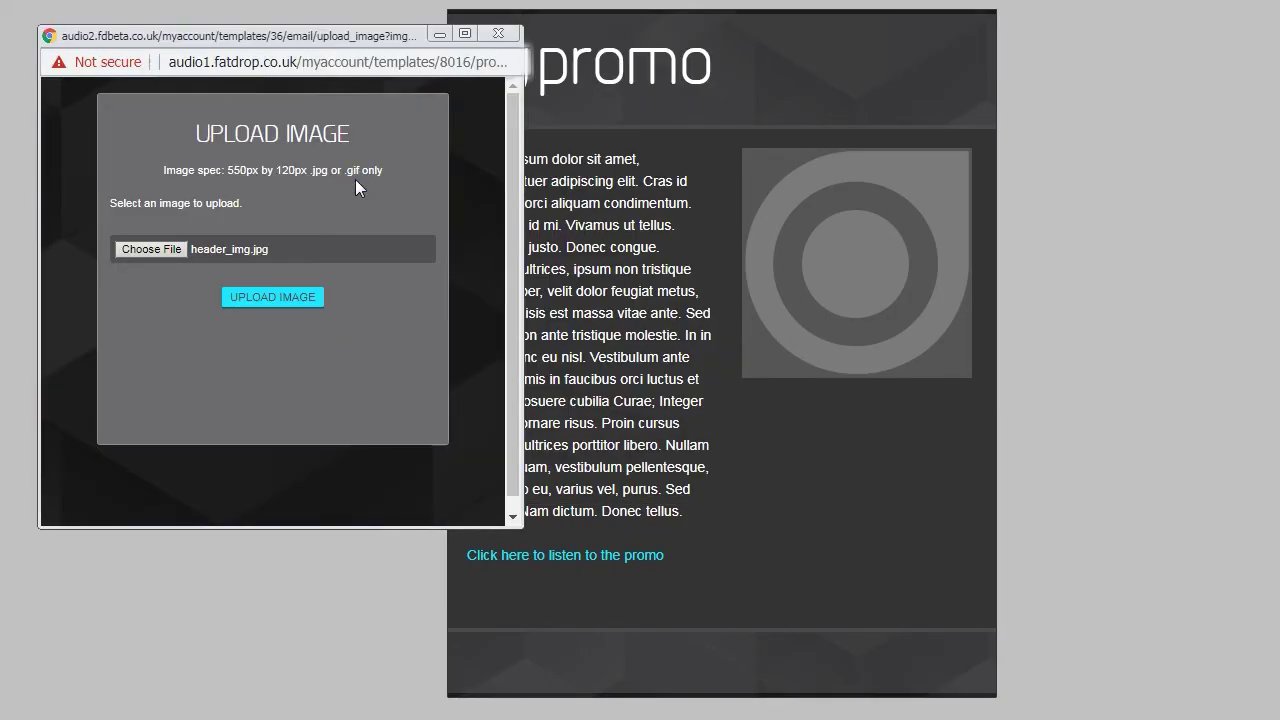
left_click(273, 298)
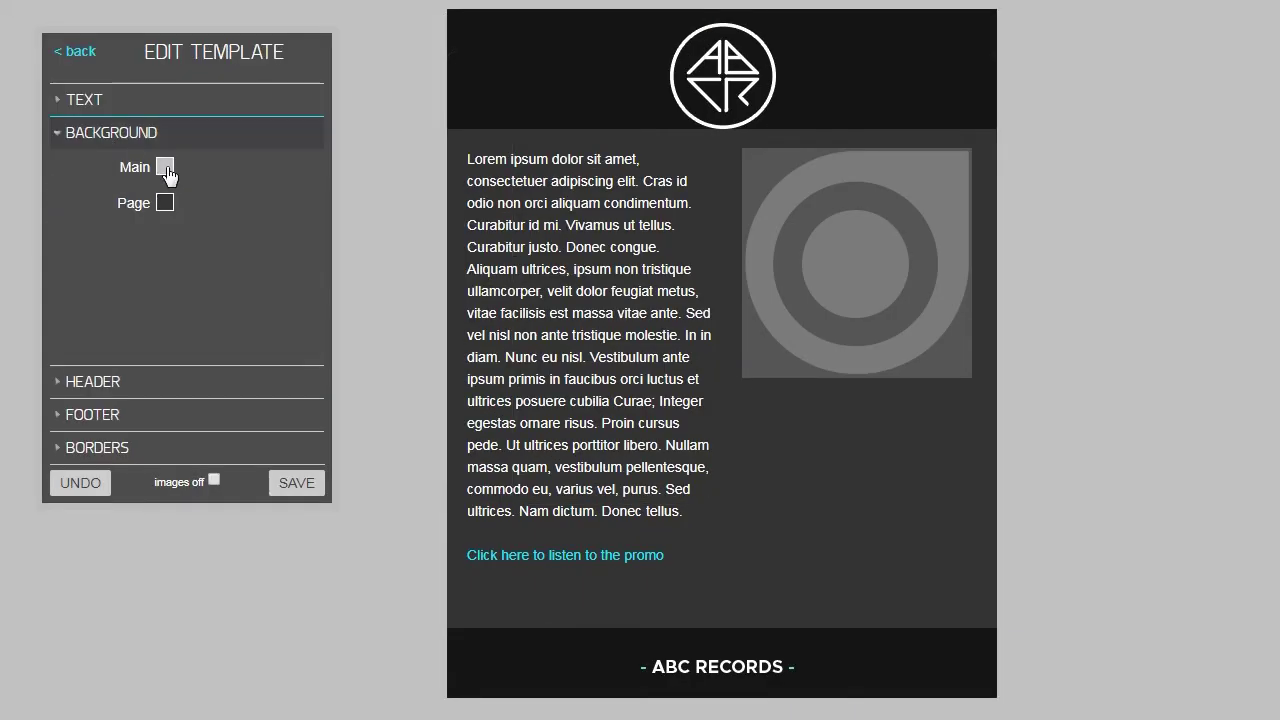
left_click(165, 167)
left_click(185, 218)
left_click(165, 203)
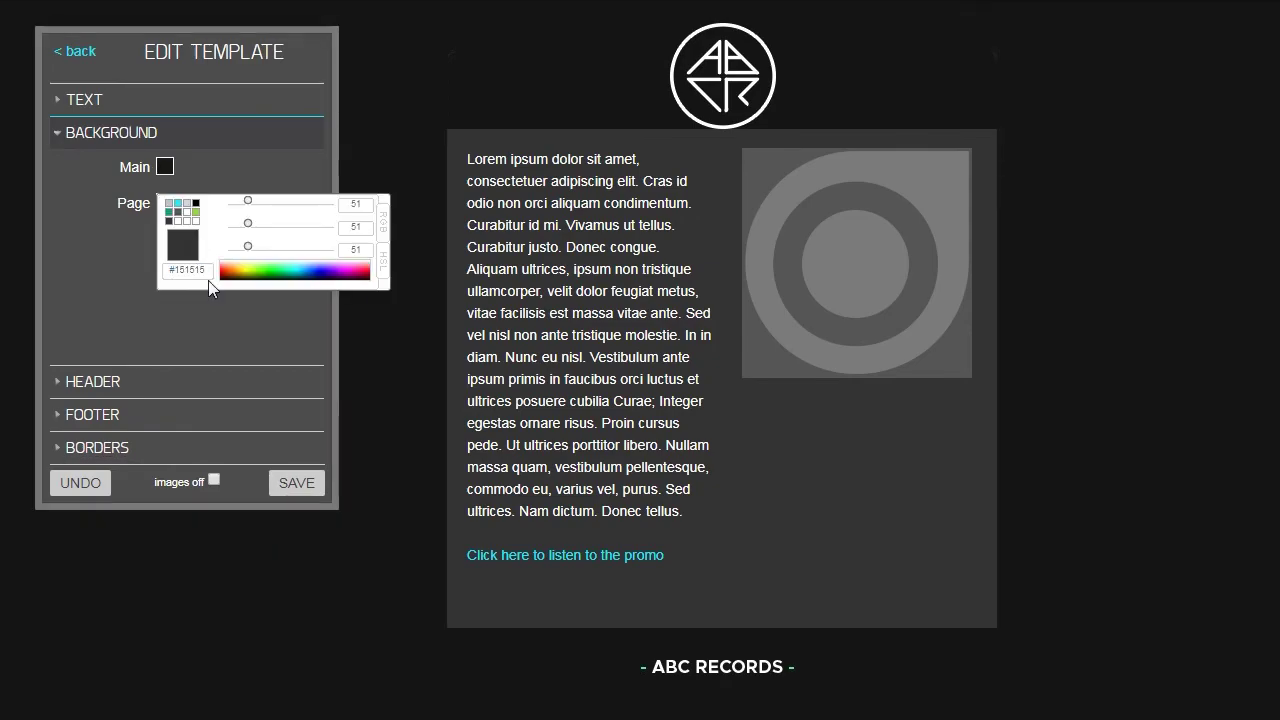
left_click(203, 268)
left_click(296, 482)
left_click(87, 58)
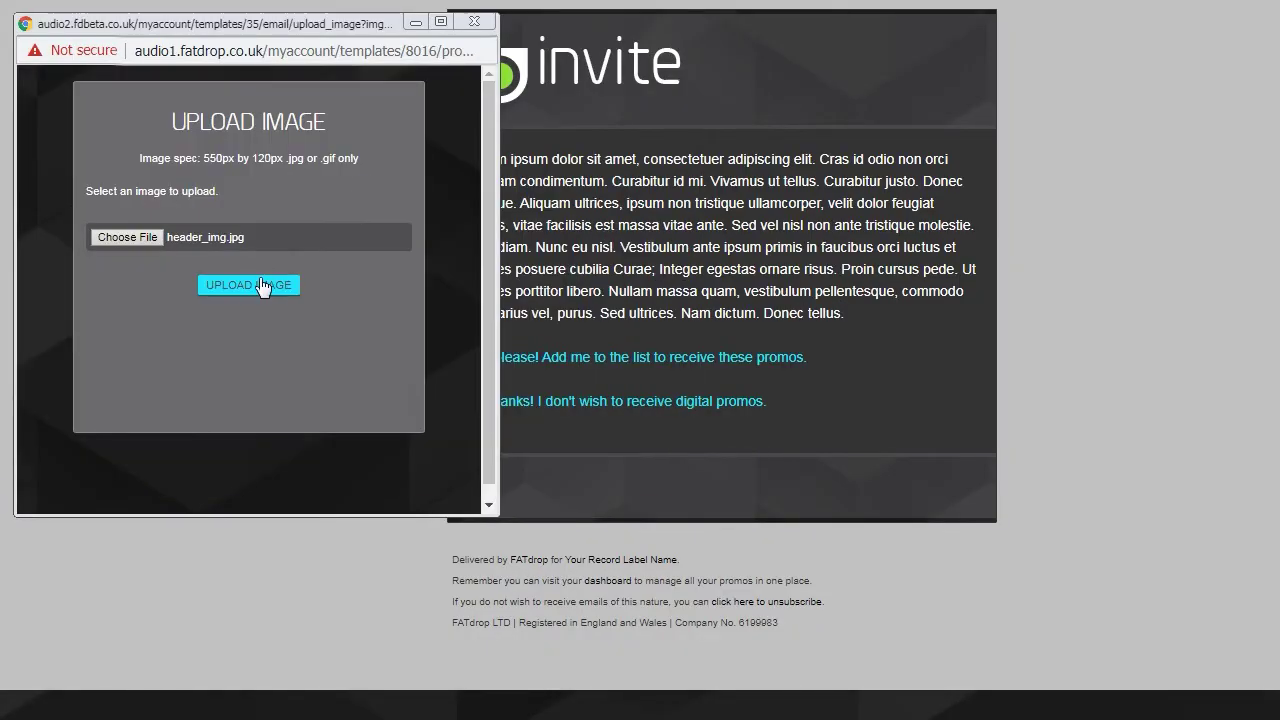
- Upload the ABC Records header and footer to the invite, set main and page backgrounds to #151515, and save
left_click(260, 286)
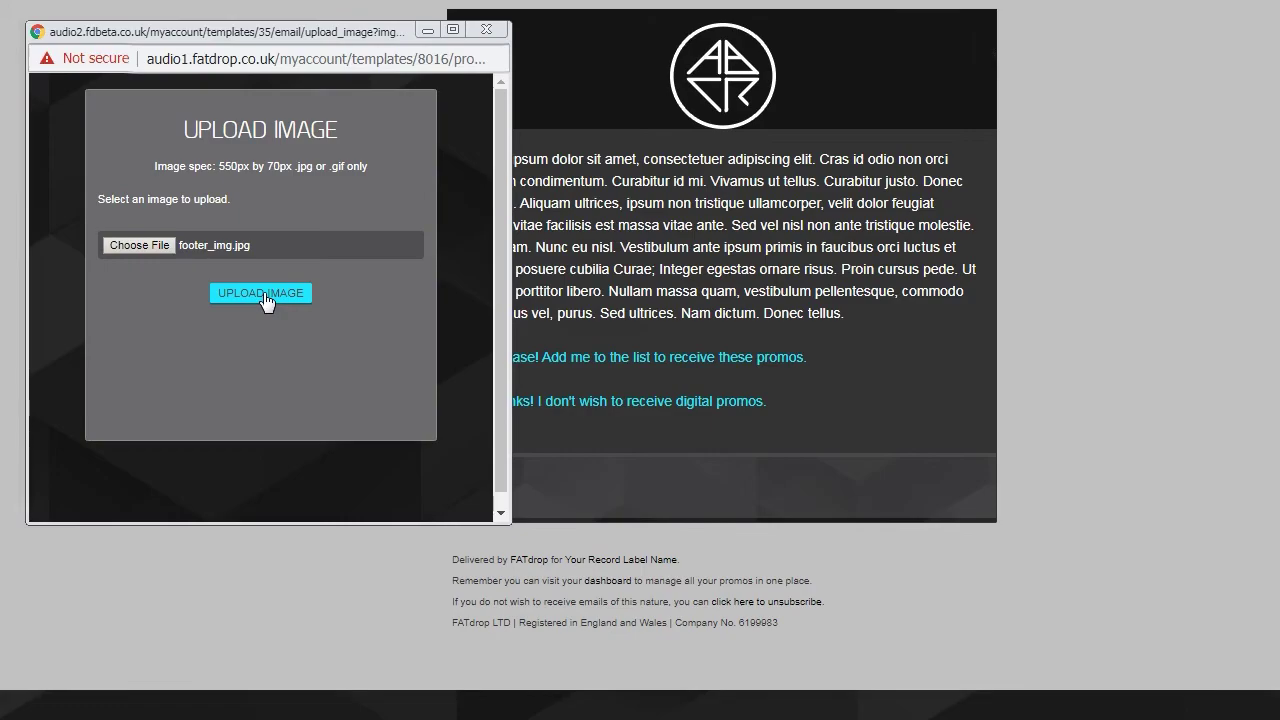
left_click(264, 292)
left_click(99, 125)
left_click(148, 160)
left_click(168, 198)
left_click(148, 196)
left_click(168, 238)
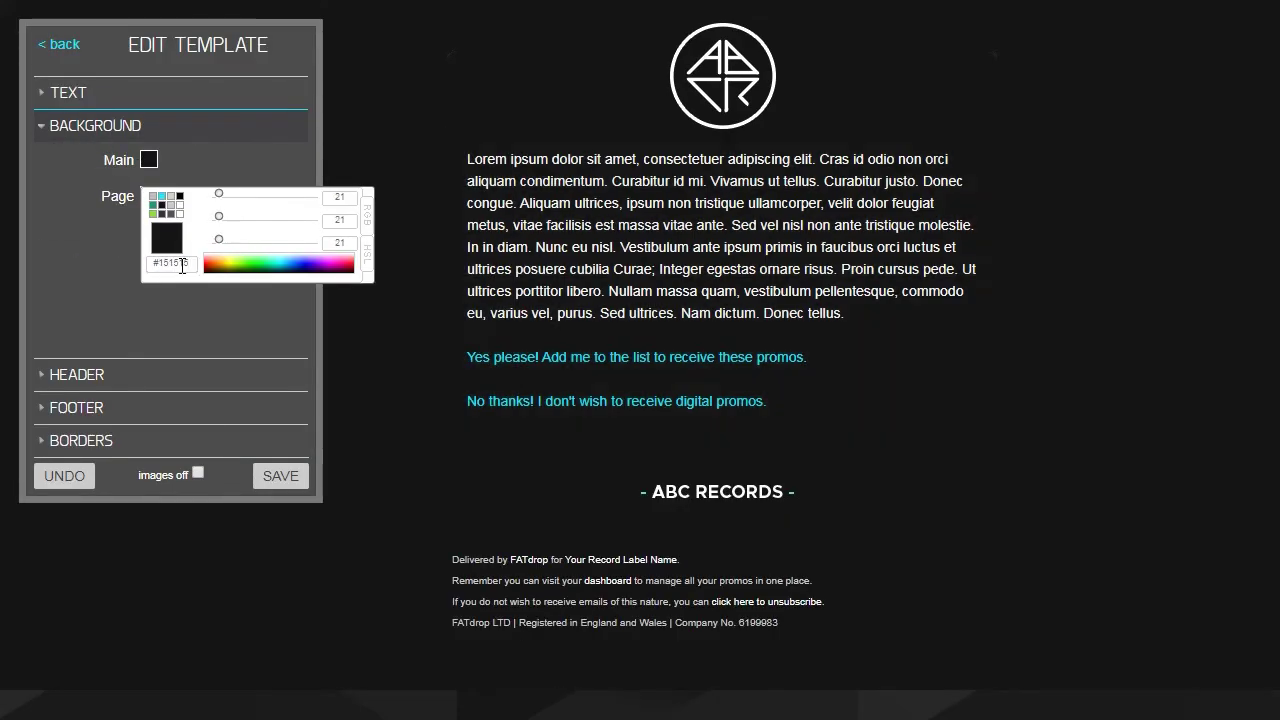
left_click(296, 480)
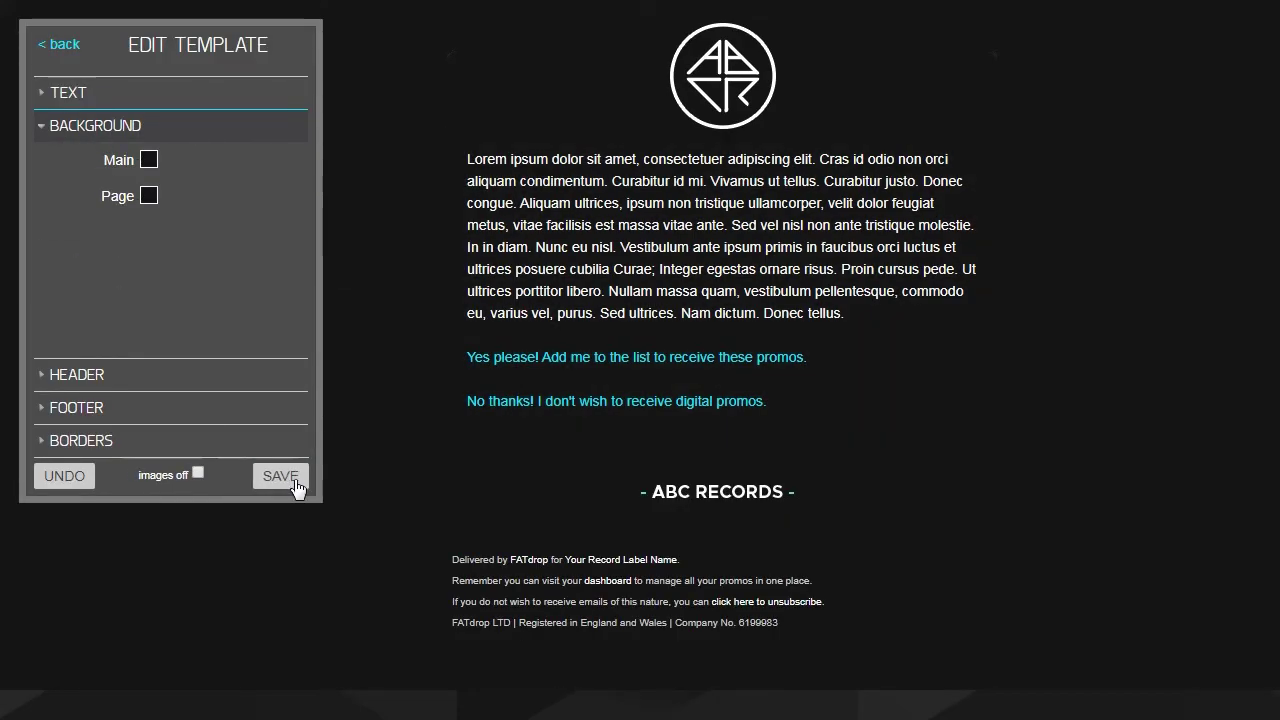